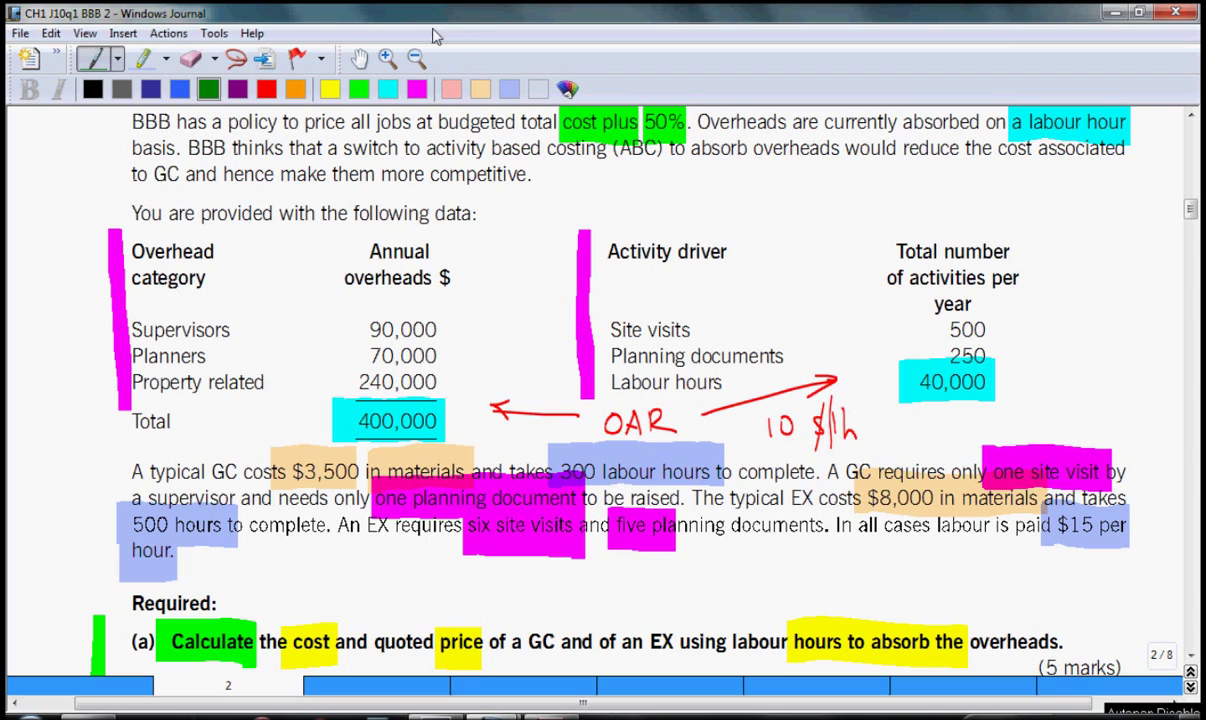
Switch to the new Note1 journal page headed Q1 a).
key(alt+Tab)
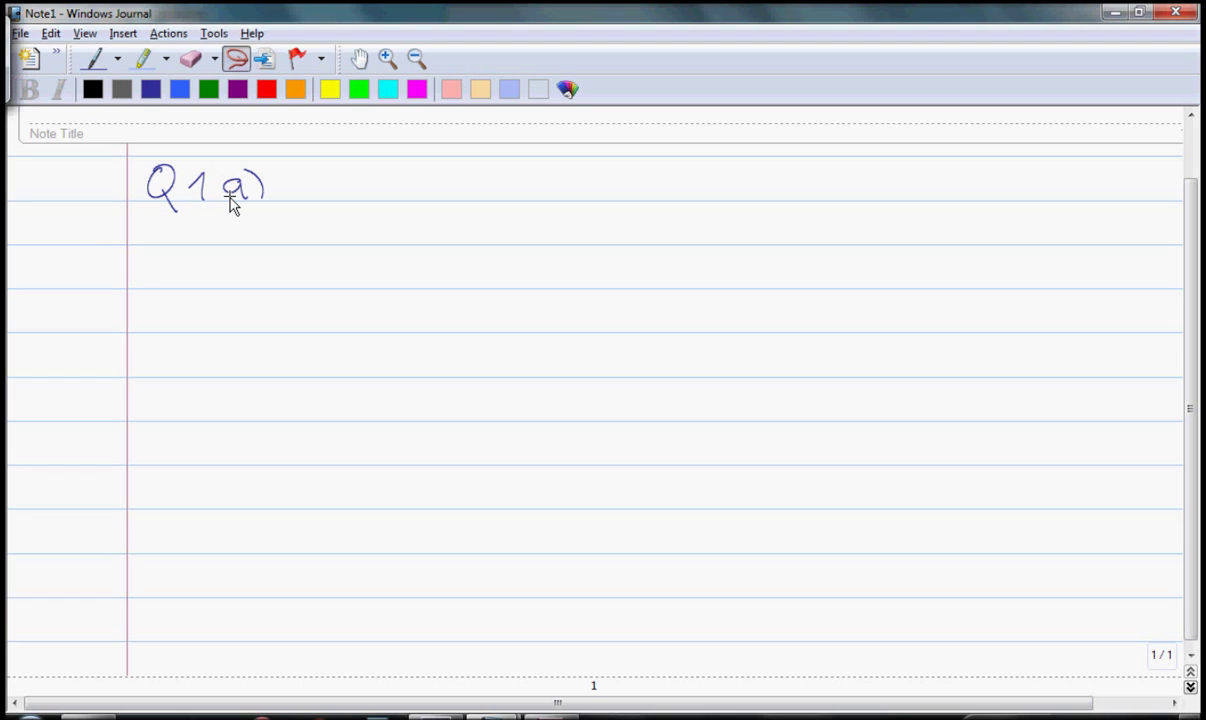
With the dark blue pen, write the GC and EX column headings.
drag(778, 181, 787, 193)
click(95, 60)
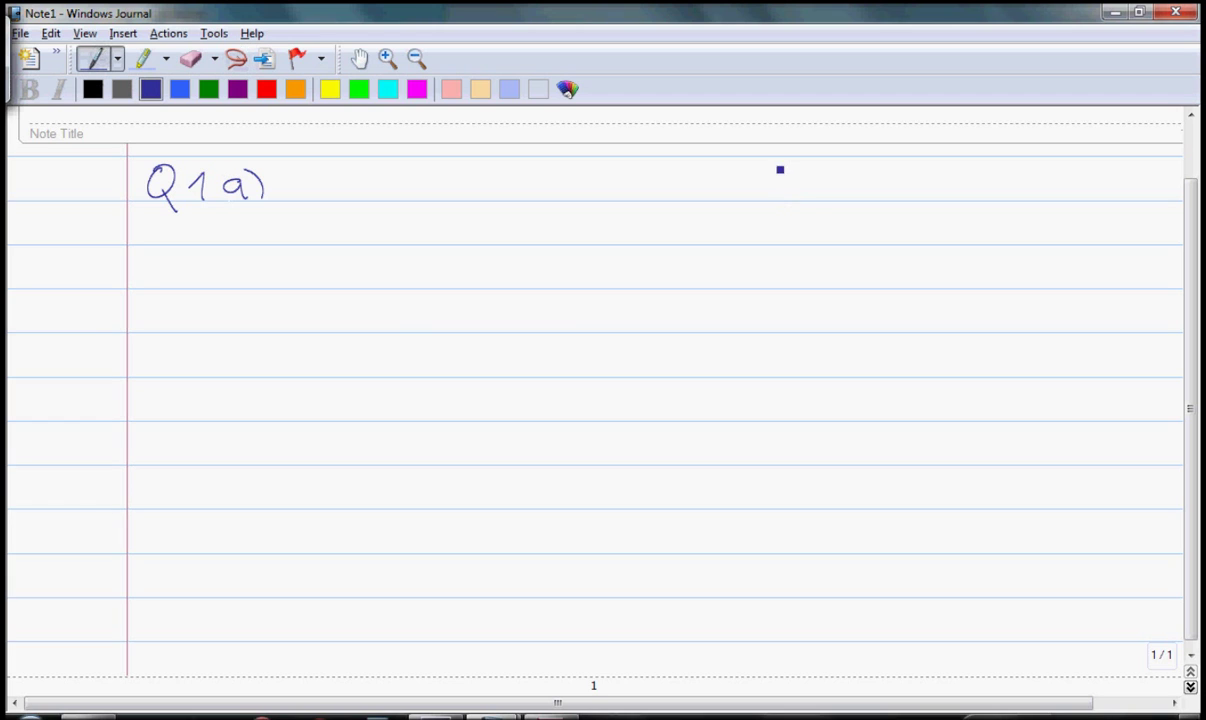
mouse_move(797, 184)
mouse_down()
mouse_move(793, 203)
mouse_move(832, 201)
mouse_up()
mouse_move(942, 178)
mouse_down()
mouse_move(942, 200)
mouse_move(944, 189)
mouse_up()
mouse_move(955, 181)
mouse_down()
mouse_move(968, 196)
mouse_move(953, 206)
mouse_up()
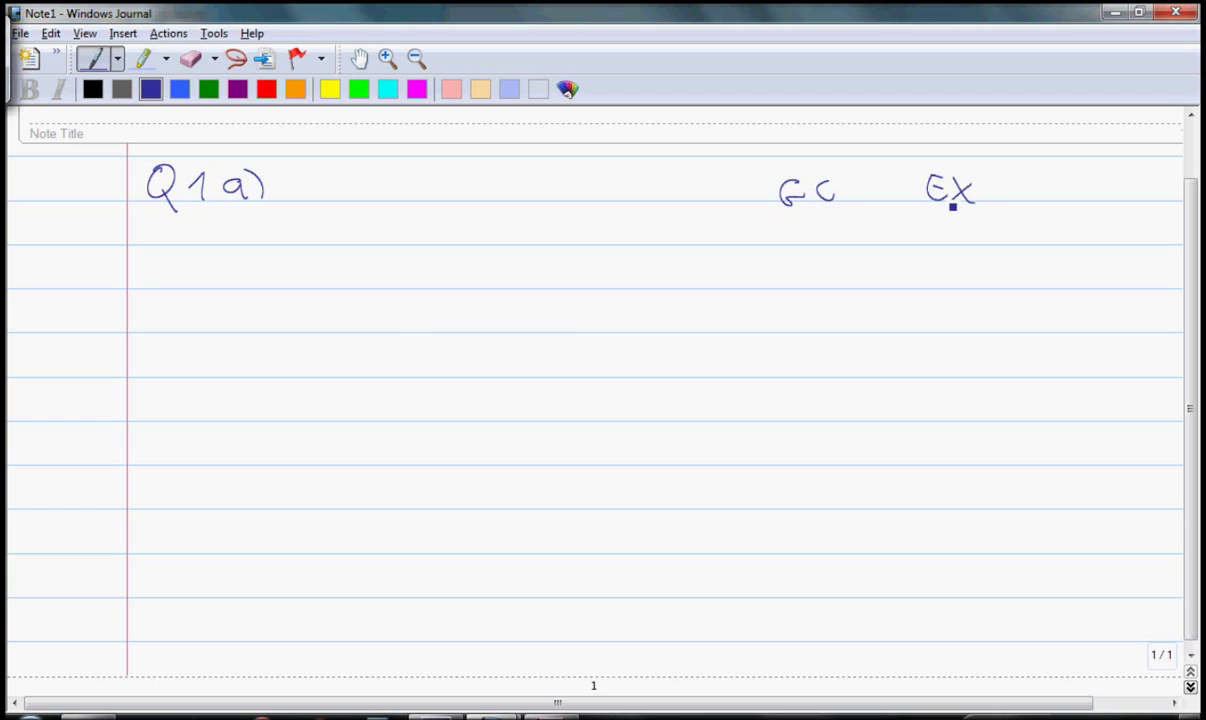
Write the DIRECT MAT, DIR LAB and O/H row labels.
mouse_move(147, 263)
mouse_down()
mouse_move(144, 287)
mouse_move(170, 288)
mouse_move(336, 287)
mouse_move(357, 267)
mouse_up()
drag(348, 268, 348, 288)
drag(139, 356, 141, 377)
mouse_move(166, 357)
mouse_down()
mouse_move(166, 377)
mouse_move(208, 374)
mouse_up()
mouse_move(276, 356)
mouse_down()
mouse_move(291, 376)
mouse_move(322, 377)
mouse_up()
mouse_move(148, 437)
mouse_down()
mouse_move(140, 450)
mouse_move(176, 436)
mouse_up()
mouse_move(186, 433)
mouse_down()
mouse_move(188, 455)
mouse_move(203, 455)
mouse_move(206, 437)
mouse_up()
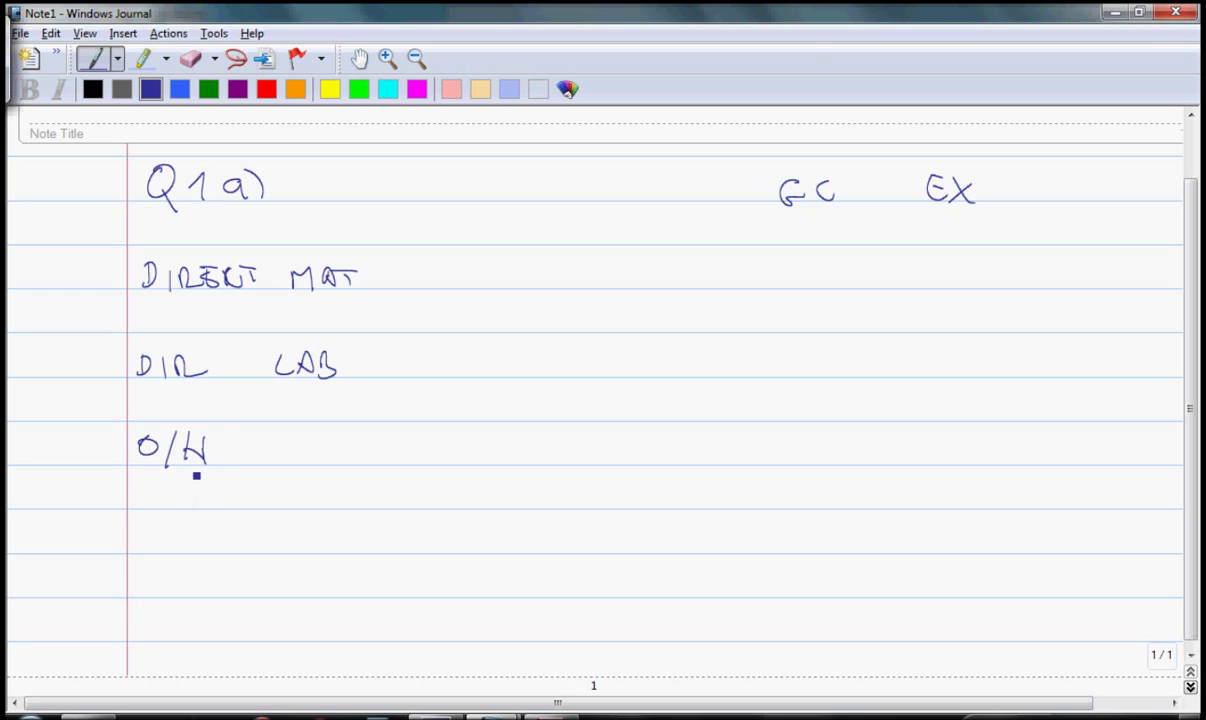
Add the TOTAL COST and PRICE 150% TC row labels, then return to the question document.
drag(137, 518, 172, 517)
mouse_move(154, 518)
mouse_down()
mouse_move(156, 547)
mouse_move(189, 543)
mouse_move(196, 527)
mouse_up()
mouse_move(217, 521)
mouse_down()
mouse_move(218, 546)
mouse_move(231, 518)
mouse_move(255, 545)
mouse_up()
mouse_move(239, 536)
mouse_down()
mouse_move(318, 541)
mouse_move(334, 528)
mouse_move(381, 543)
mouse_up()
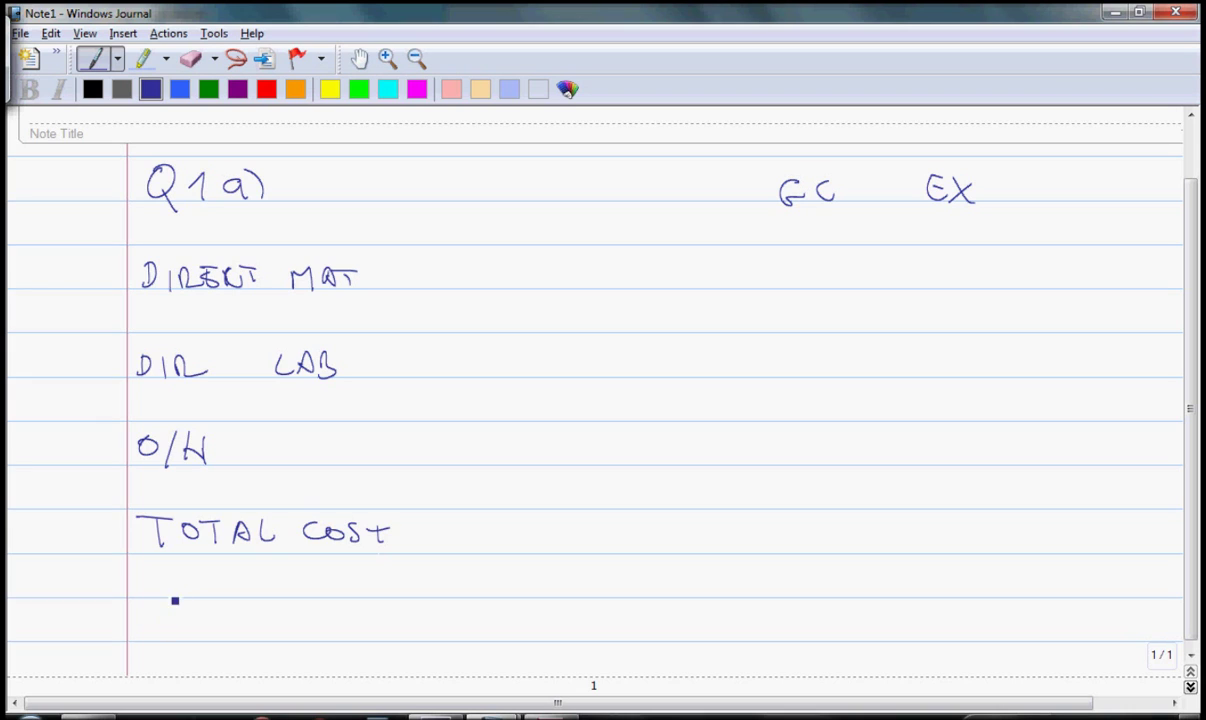
mouse_move(159, 601)
mouse_down()
mouse_move(159, 629)
mouse_move(171, 614)
mouse_move(195, 628)
mouse_up()
mouse_move(205, 601)
mouse_down()
mouse_move(206, 628)
mouse_move(258, 630)
mouse_up()
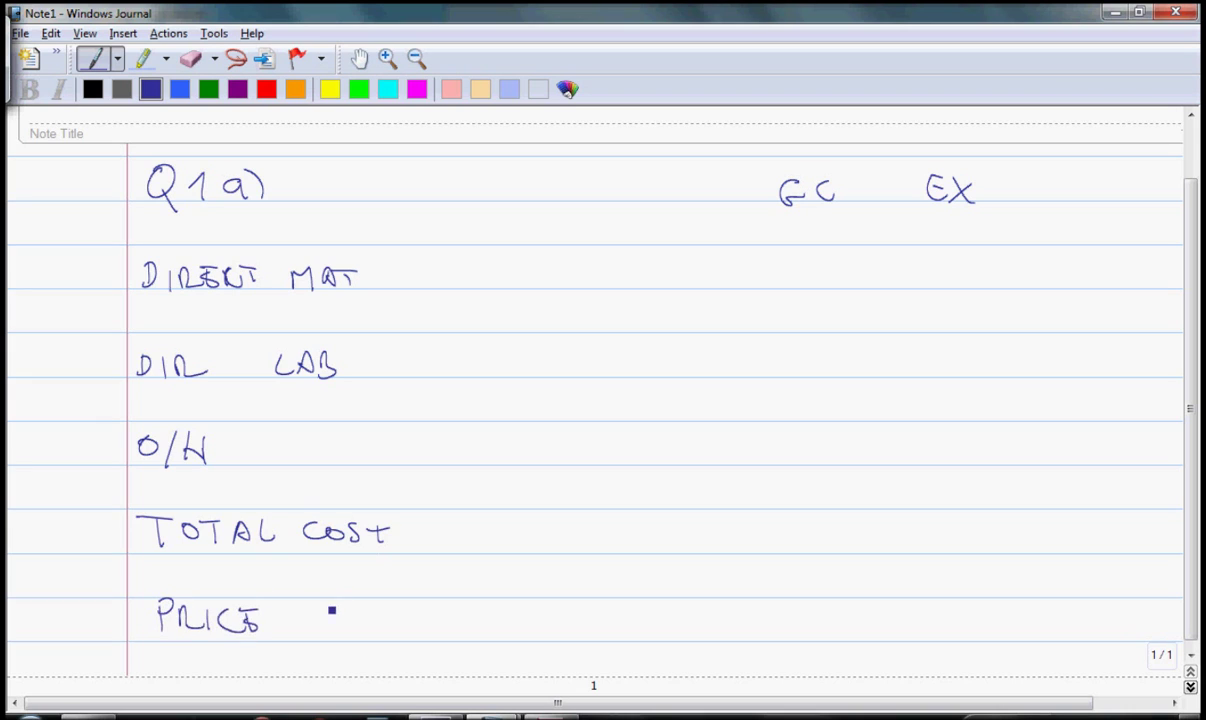
drag(322, 606, 320, 632)
mouse_move(346, 607)
mouse_down()
mouse_move(332, 630)
mouse_move(358, 610)
mouse_move(398, 630)
mouse_move(439, 622)
mouse_move(447, 606)
mouse_up()
drag(476, 607, 477, 626)
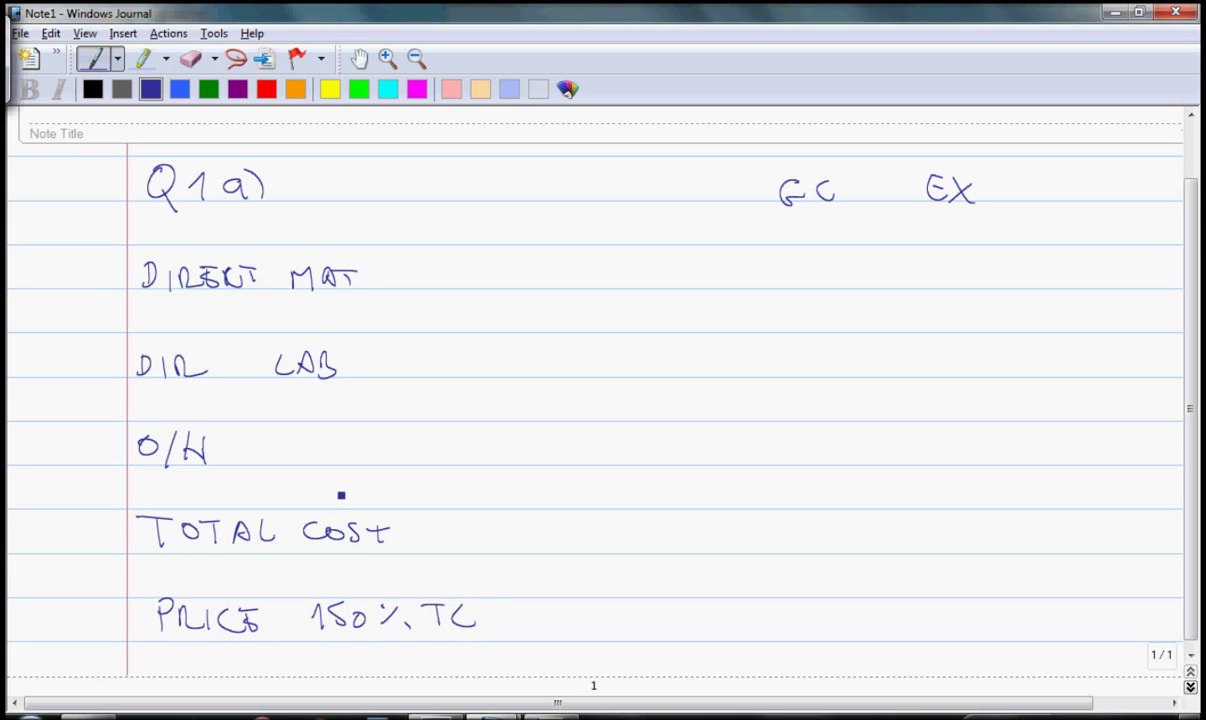
key(alt+Tab)
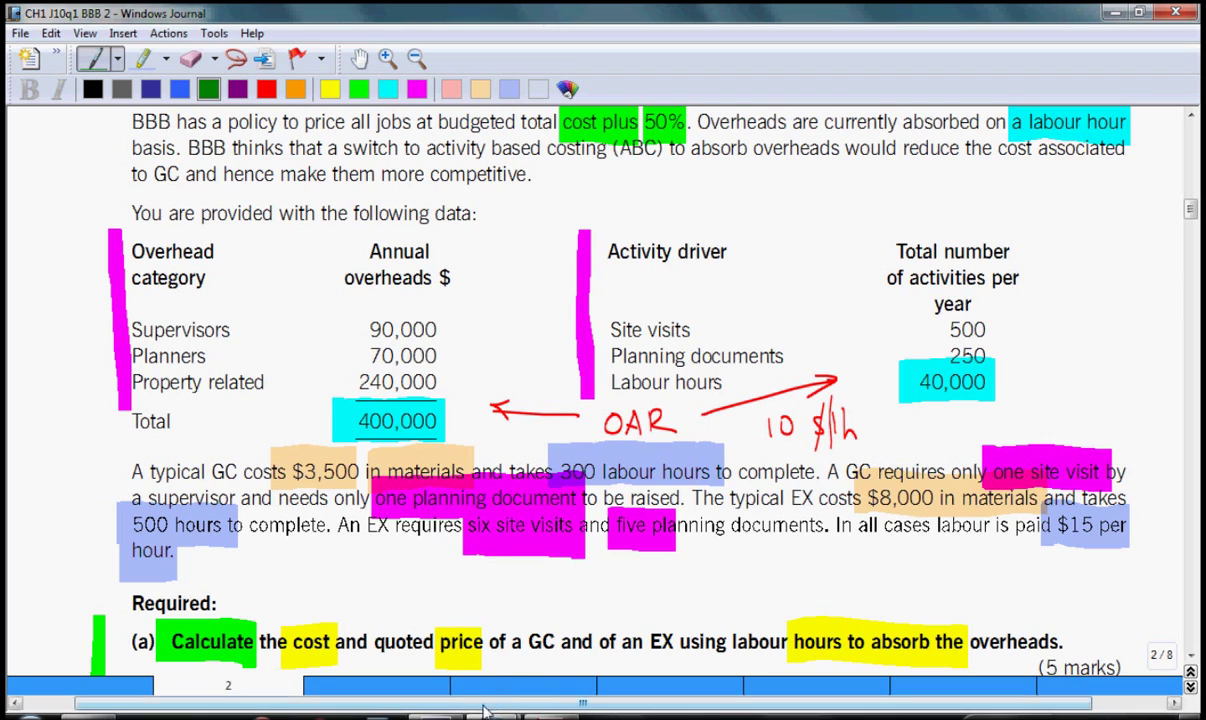
Back on Note1, enter direct materials of 3500 for GC and 8000 for EX.
mouse_move(493, 716)
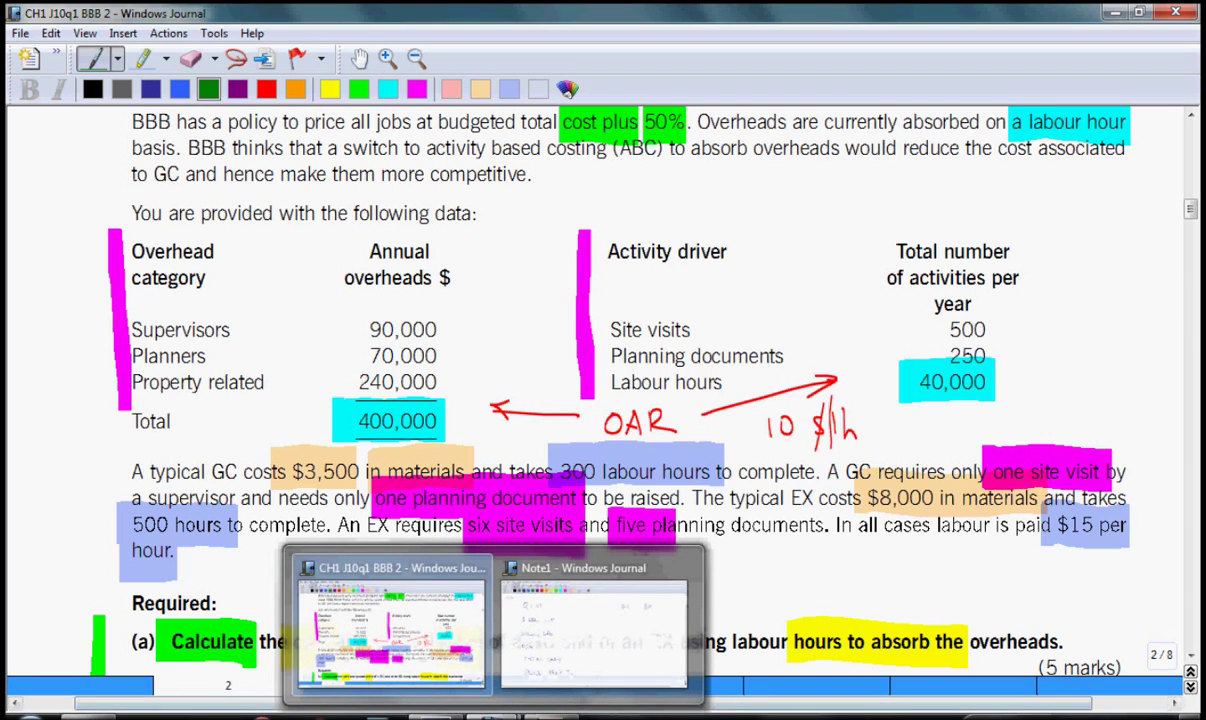
click(582, 644)
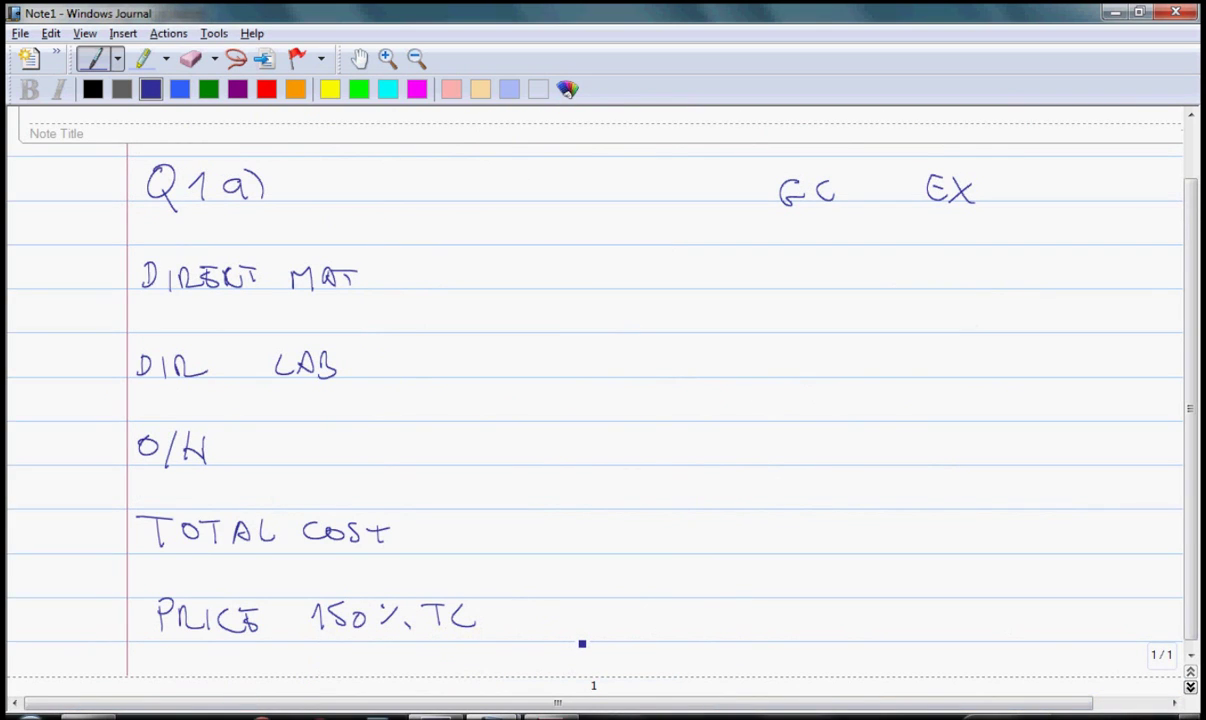
mouse_move(757, 263)
mouse_down()
mouse_move(758, 283)
mouse_move(770, 283)
mouse_up()
drag(792, 272, 814, 278)
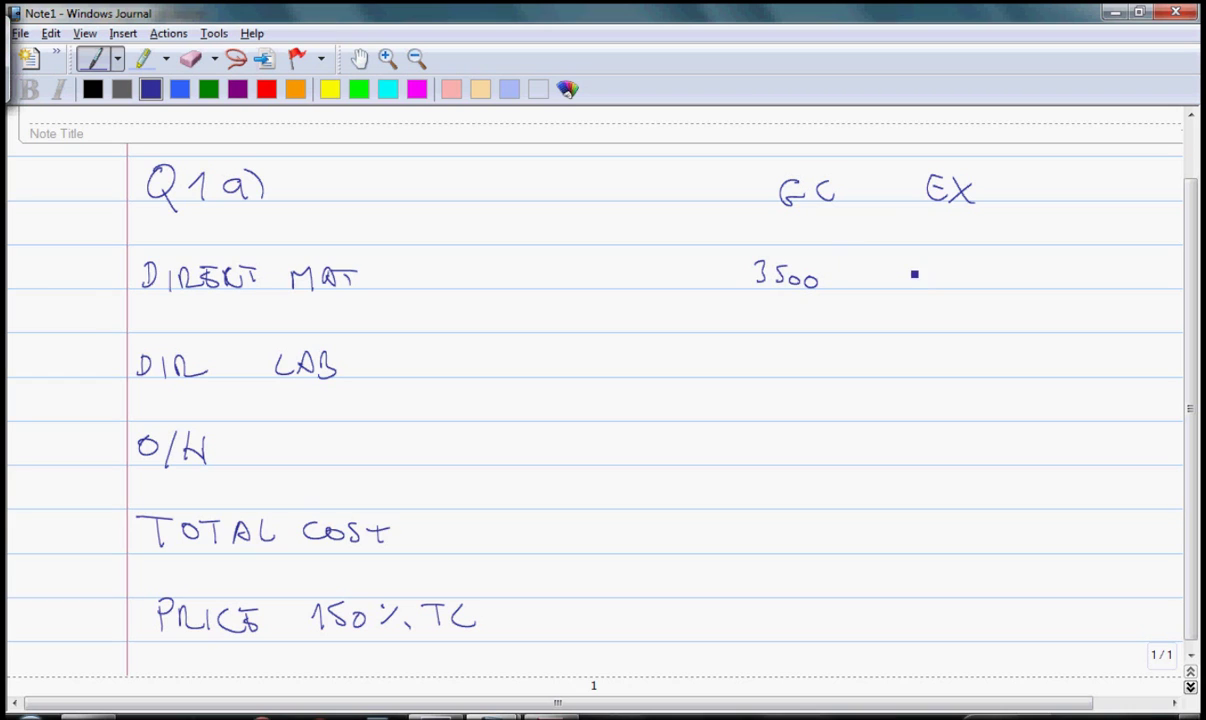
mouse_move(922, 267)
mouse_down()
mouse_move(919, 282)
mouse_move(945, 280)
mouse_up()
drag(957, 278, 958, 280)
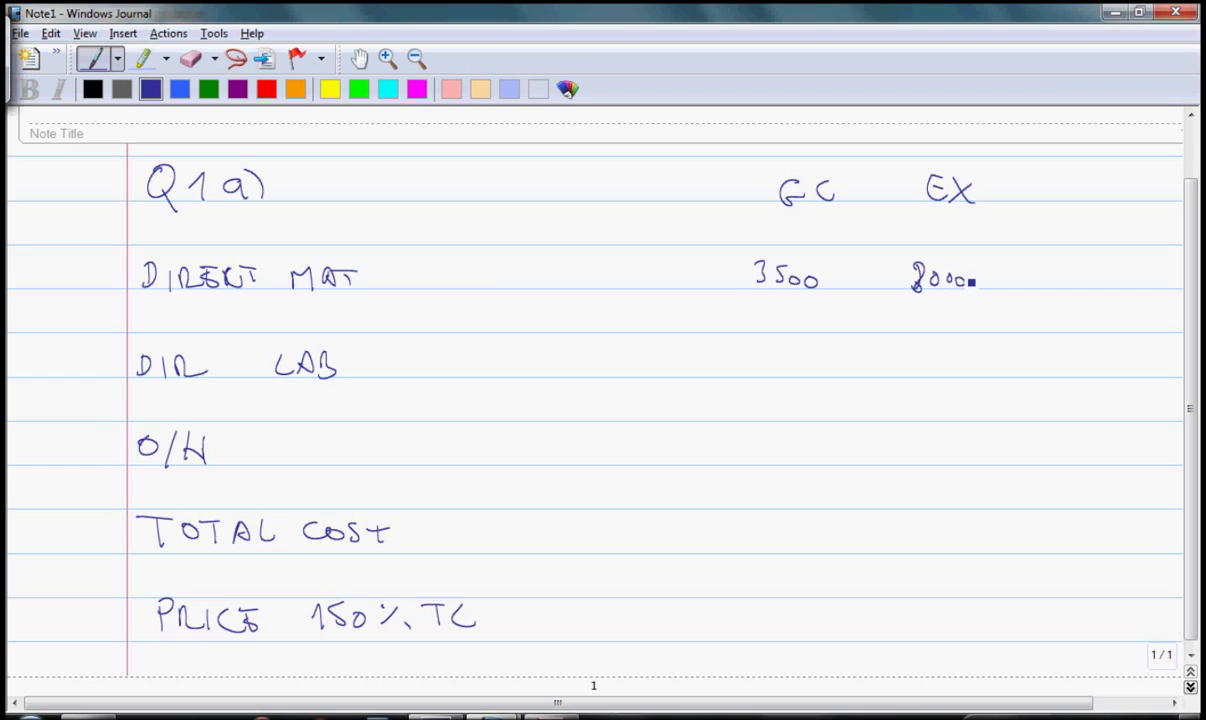
mouse_move(410, 352)
mouse_down()
mouse_move(412, 369)
mouse_move(434, 362)
mouse_up()
drag(455, 358, 497, 369)
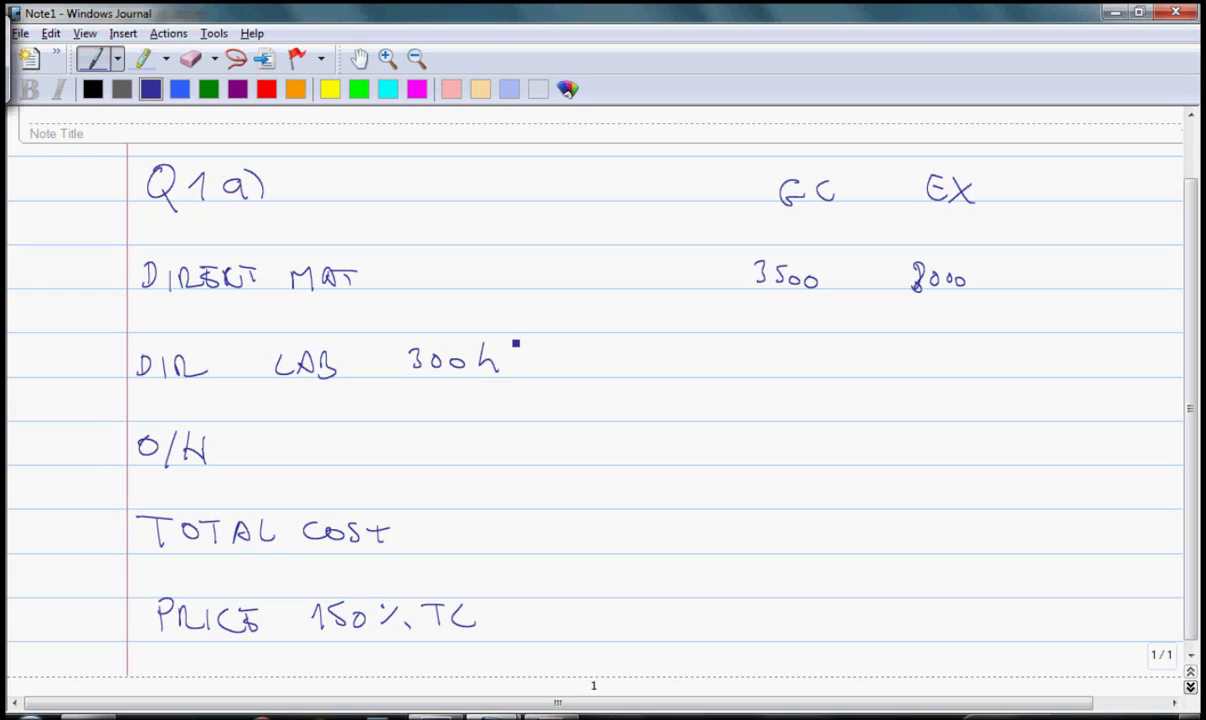
drag(538, 360, 563, 371)
mouse_move(427, 395)
mouse_down()
mouse_move(414, 410)
mouse_move(438, 405)
mouse_up()
mouse_move(452, 401)
mouse_down()
mouse_move(493, 412)
mouse_move(547, 403)
mouse_move(564, 420)
mouse_up()
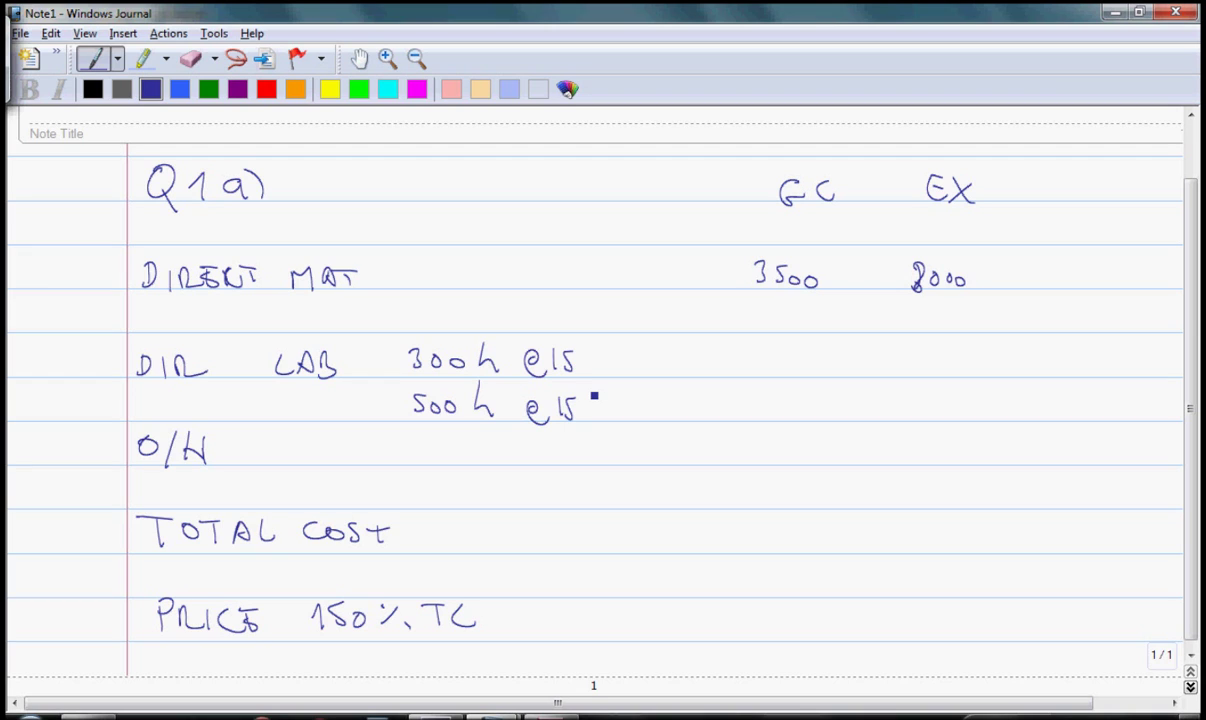
mouse_move(757, 344)
mouse_down()
mouse_move(763, 372)
mouse_move(790, 360)
mouse_up()
drag(807, 359, 805, 361)
mouse_move(890, 394)
mouse_down()
mouse_move(897, 412)
mouse_move(913, 410)
mouse_up()
drag(939, 402, 937, 403)
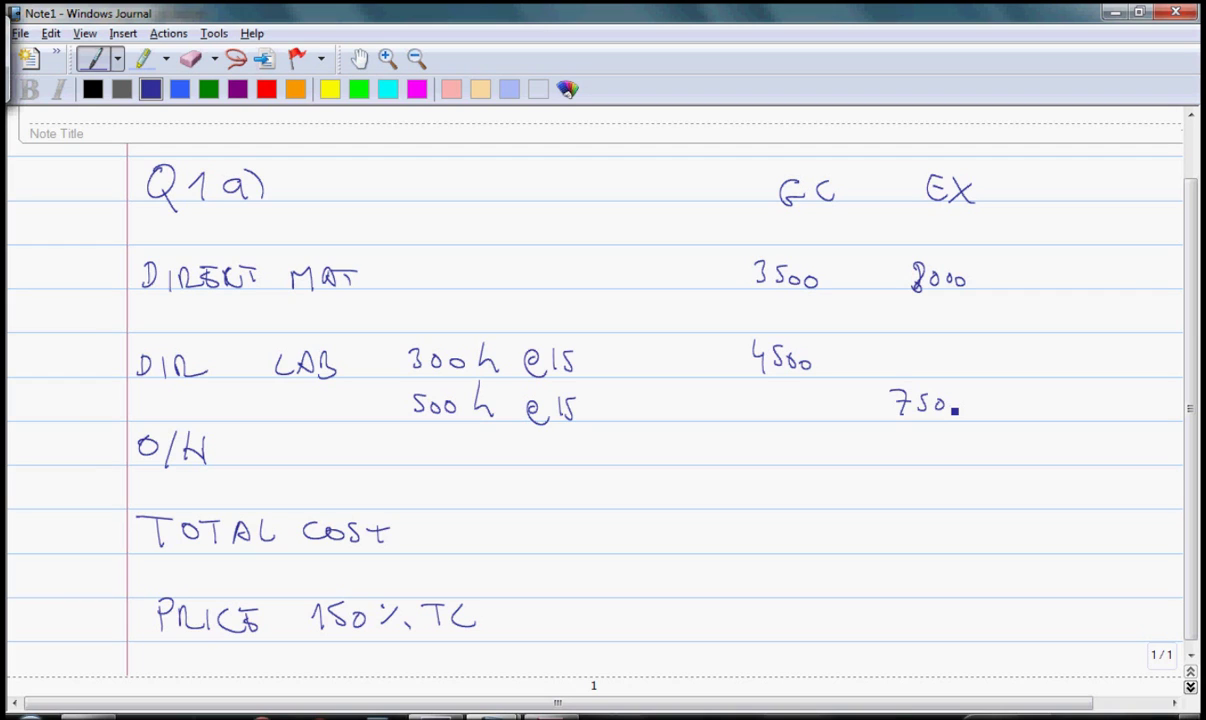
drag(958, 402, 955, 404)
Mark the O/H row with working reference W1.
mouse_move(247, 441)
mouse_down()
mouse_move(256, 457)
mouse_move(269, 446)
mouse_up()
drag(263, 445, 283, 456)
scroll(283, 456, down, 10)
Head page 2 with W1 and write the formula OAR = TC/Th =.
mouse_move(184, 186)
mouse_down()
mouse_move(210, 185)
mouse_move(238, 208)
mouse_up()
mouse_move(338, 184)
mouse_down()
mouse_move(408, 206)
mouse_move(463, 198)
mouse_up()
drag(500, 142, 518, 141)
drag(509, 142, 510, 167)
mouse_move(546, 146)
mouse_down()
mouse_move(544, 166)
mouse_move(498, 188)
mouse_move(514, 217)
mouse_up()
drag(505, 218, 505, 242)
drag(535, 220, 552, 241)
drag(606, 186, 624, 185)
drag(606, 193, 624, 193)
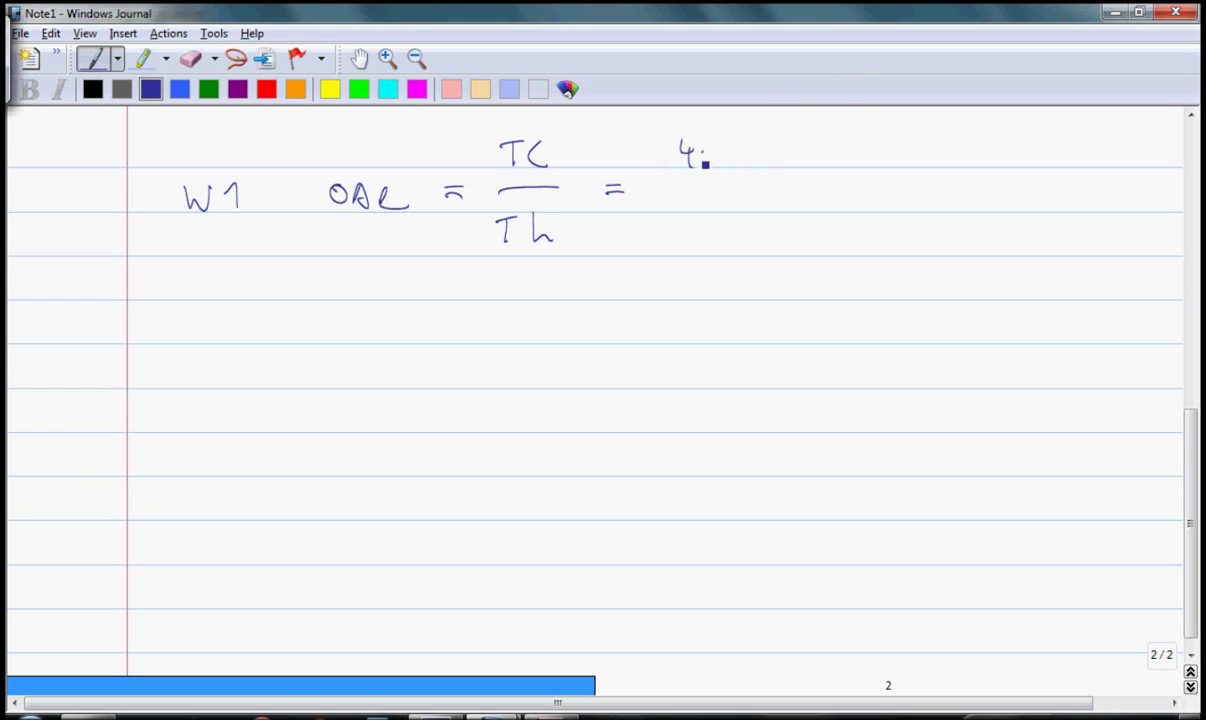
Complete it as 400 000 / 40000 = 10 $/h.
drag(706, 148, 707, 151)
mouse_move(722, 148)
mouse_down()
mouse_move(785, 155)
mouse_move(672, 186)
mouse_up()
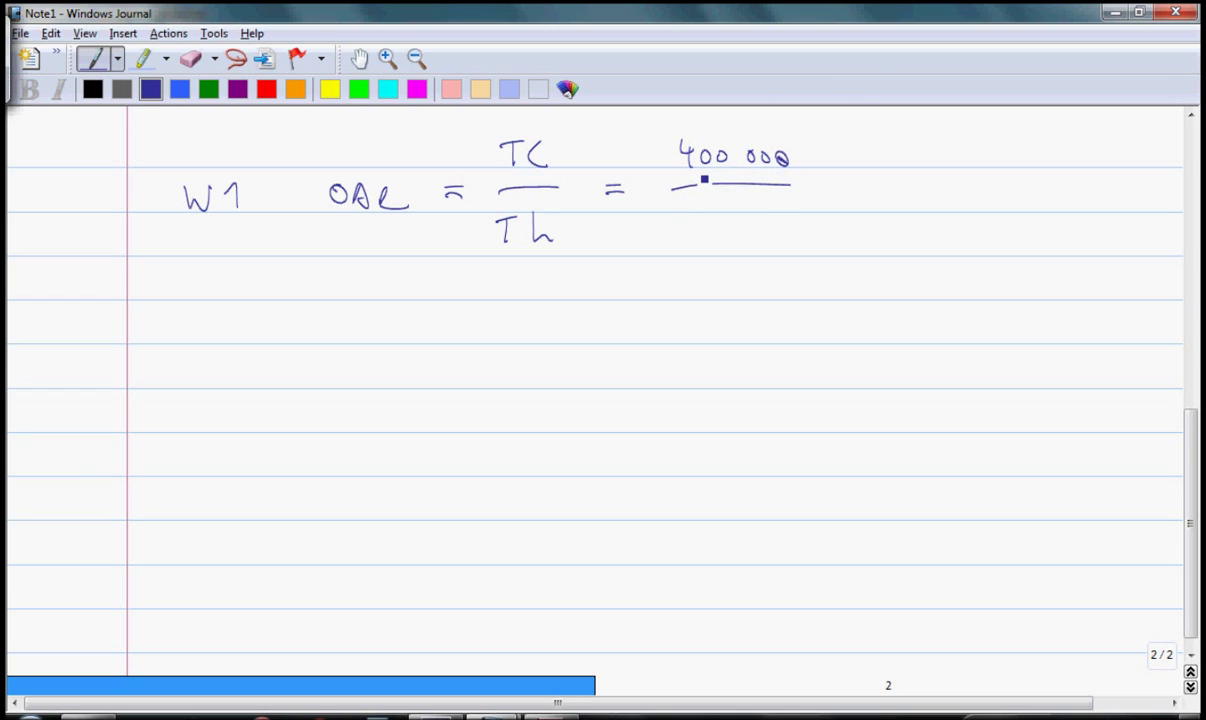
mouse_move(697, 202)
mouse_down()
mouse_move(713, 221)
mouse_move(743, 218)
mouse_up()
drag(748, 212, 773, 222)
drag(825, 181, 841, 181)
drag(825, 189, 886, 200)
mouse_move(898, 186)
mouse_down()
mouse_move(900, 199)
mouse_move(903, 184)
mouse_move(933, 205)
mouse_up()
mouse_move(941, 165)
mouse_down()
mouse_move(939, 210)
mouse_move(999, 198)
mouse_up()
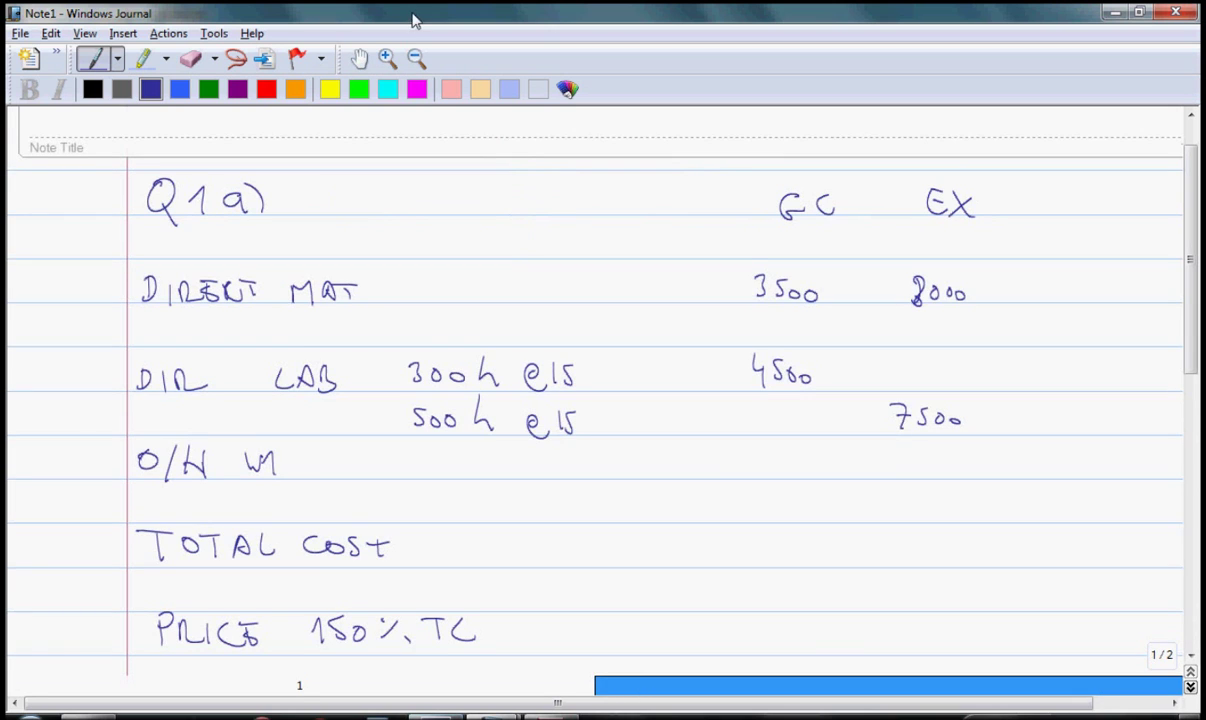
mouse_move(406, 455)
mouse_down()
mouse_move(410, 470)
mouse_move(426, 458)
mouse_up()
drag(437, 457, 542, 476)
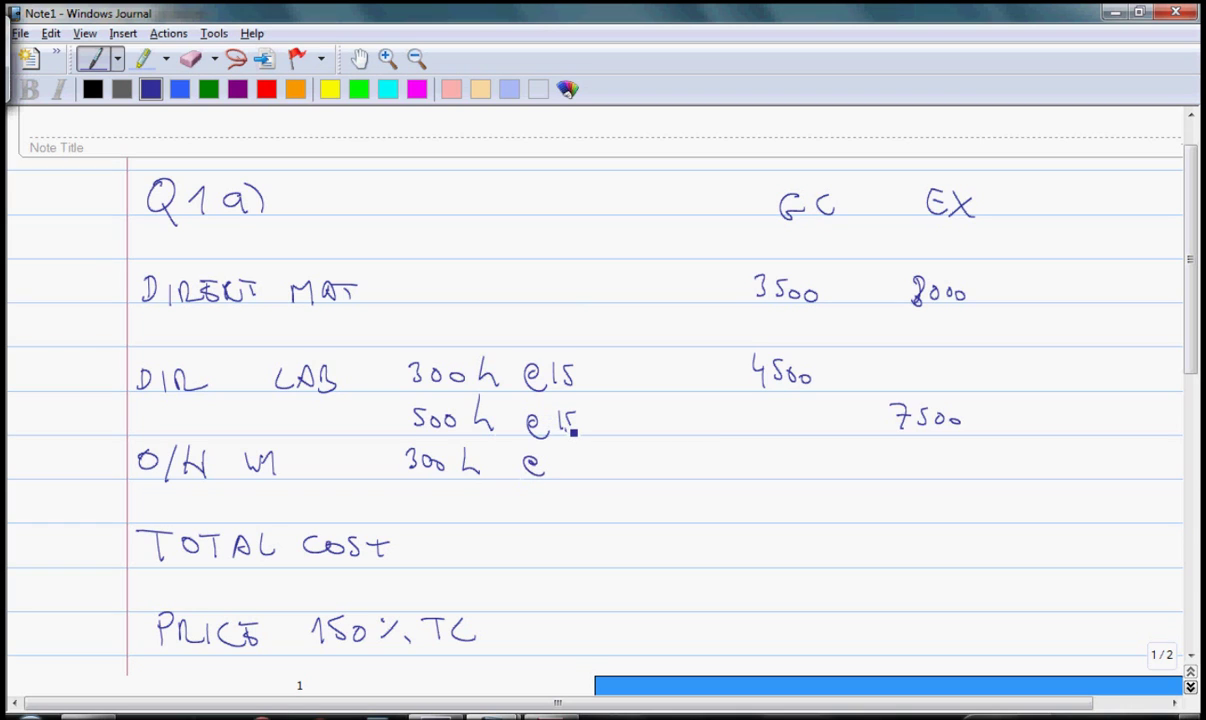
mouse_move(562, 452)
mouse_down()
mouse_move(562, 470)
mouse_move(575, 455)
mouse_up()
mouse_move(420, 494)
mouse_down()
mouse_move(412, 510)
mouse_move(431, 501)
mouse_up()
mouse_move(451, 500)
mouse_down()
mouse_move(563, 512)
mouse_move(579, 495)
mouse_up()
mouse_move(755, 449)
mouse_down()
mouse_move(767, 458)
mouse_move(757, 469)
mouse_up()
drag(782, 458, 807, 465)
drag(814, 459, 821, 465)
drag(901, 493, 896, 509)
drag(912, 500, 952, 497)
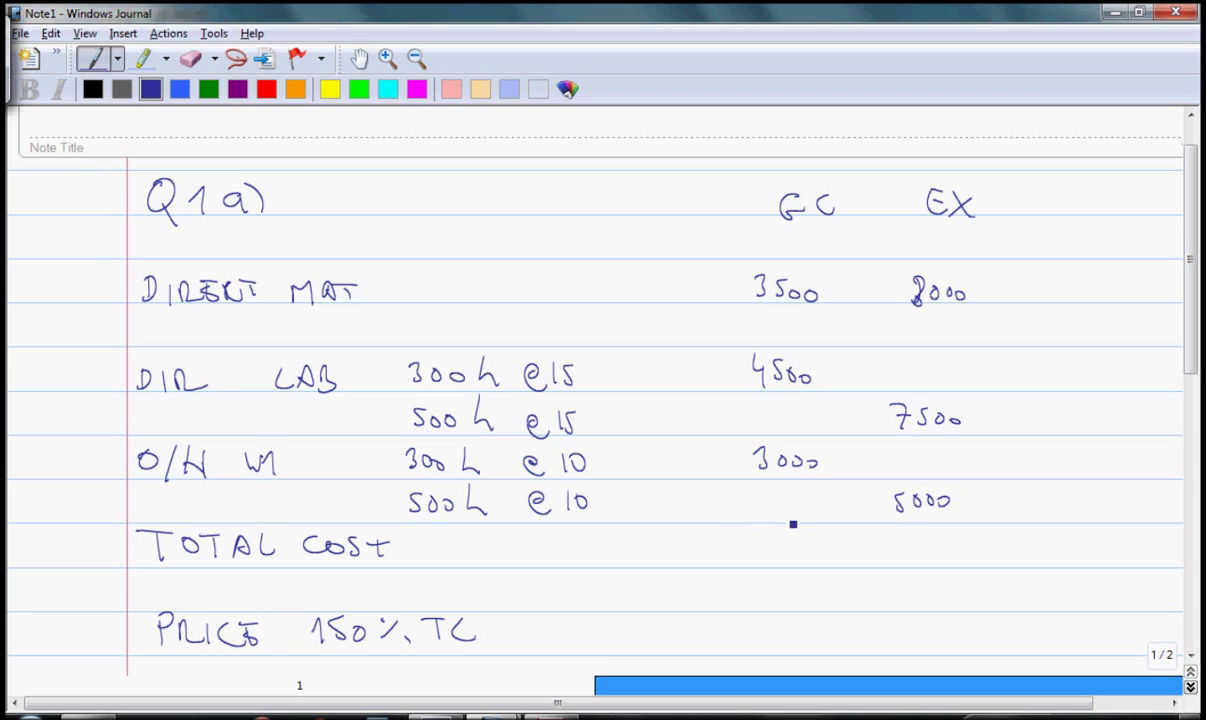
Rule off both columns and enter total costs of 11000 and 20500.
drag(797, 522, 696, 523)
drag(972, 529, 866, 534)
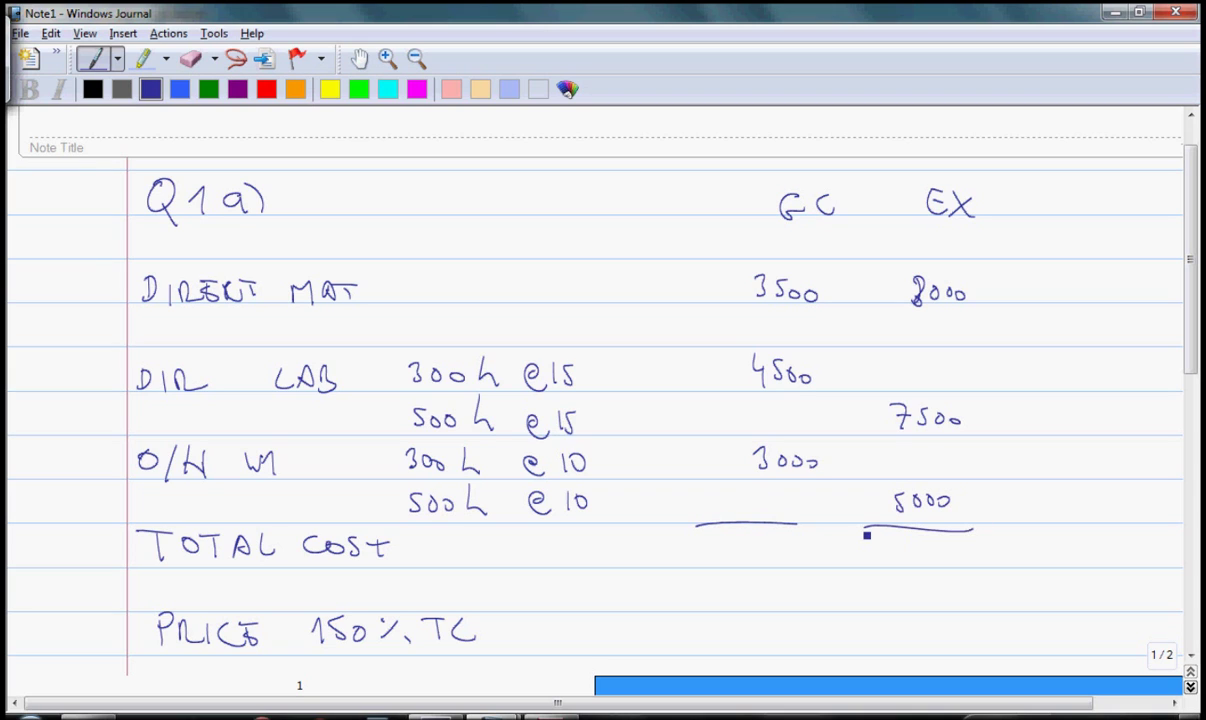
drag(720, 539, 721, 556)
mouse_move(730, 539)
mouse_down()
mouse_move(731, 556)
mouse_move(758, 543)
mouse_up()
drag(773, 541, 771, 543)
drag(880, 542, 895, 556)
mouse_move(903, 546)
mouse_down()
mouse_move(928, 562)
mouse_move(934, 540)
mouse_up()
drag(942, 545, 953, 547)
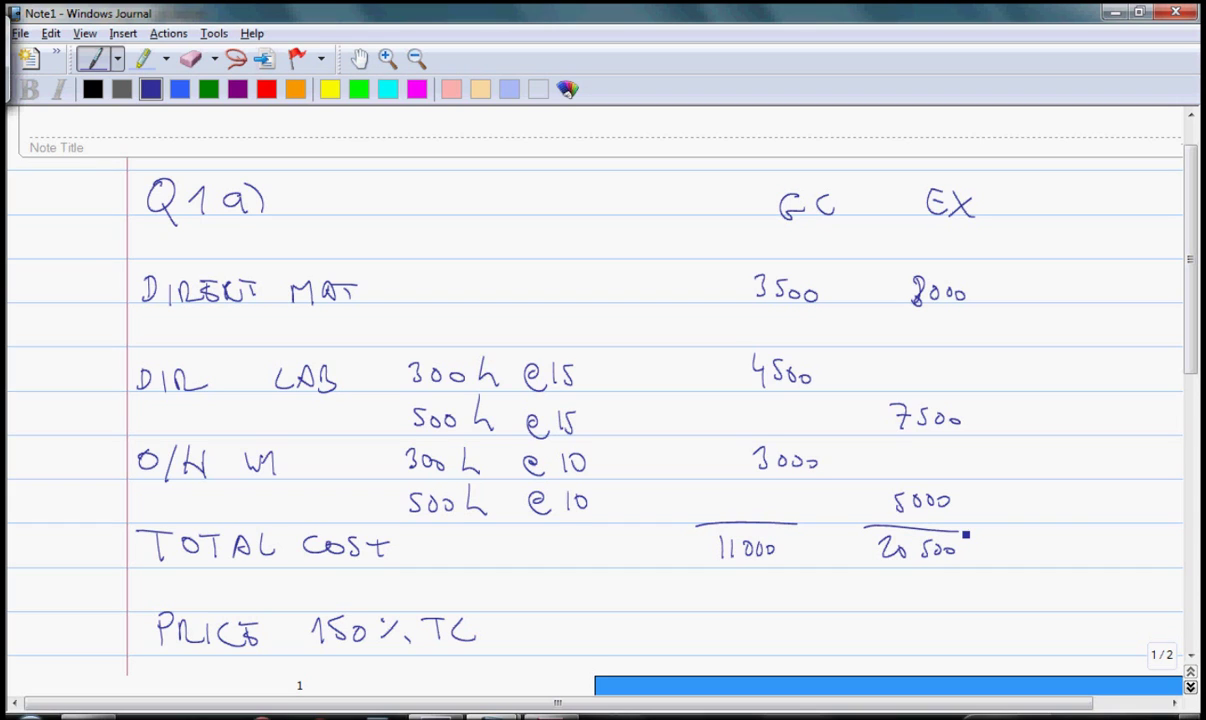
Enter double-underlined prices of 16500 and 30750, then return to the question document.
mouse_move(707, 617)
mouse_down()
mouse_move(708, 642)
mouse_move(774, 637)
mouse_move(701, 652)
mouse_move(705, 661)
mouse_up()
mouse_move(868, 626)
mouse_down()
mouse_move(868, 641)
mouse_move(887, 628)
mouse_up()
mouse_move(909, 627)
mouse_down()
mouse_move(919, 648)
mouse_move(946, 630)
mouse_up()
drag(947, 653, 858, 665)
key(alt+Tab)
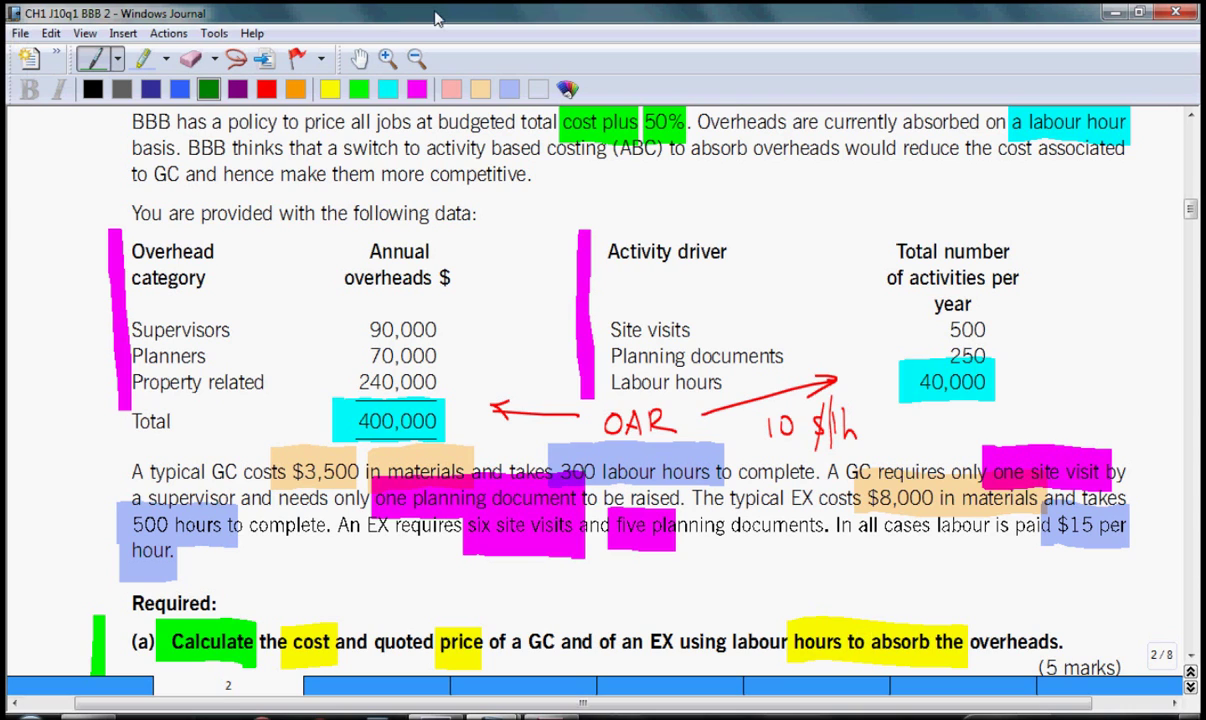
Read part (b) of the question, then return to Note1's Q1 b) page.
scroll(435, 18, down, 3)
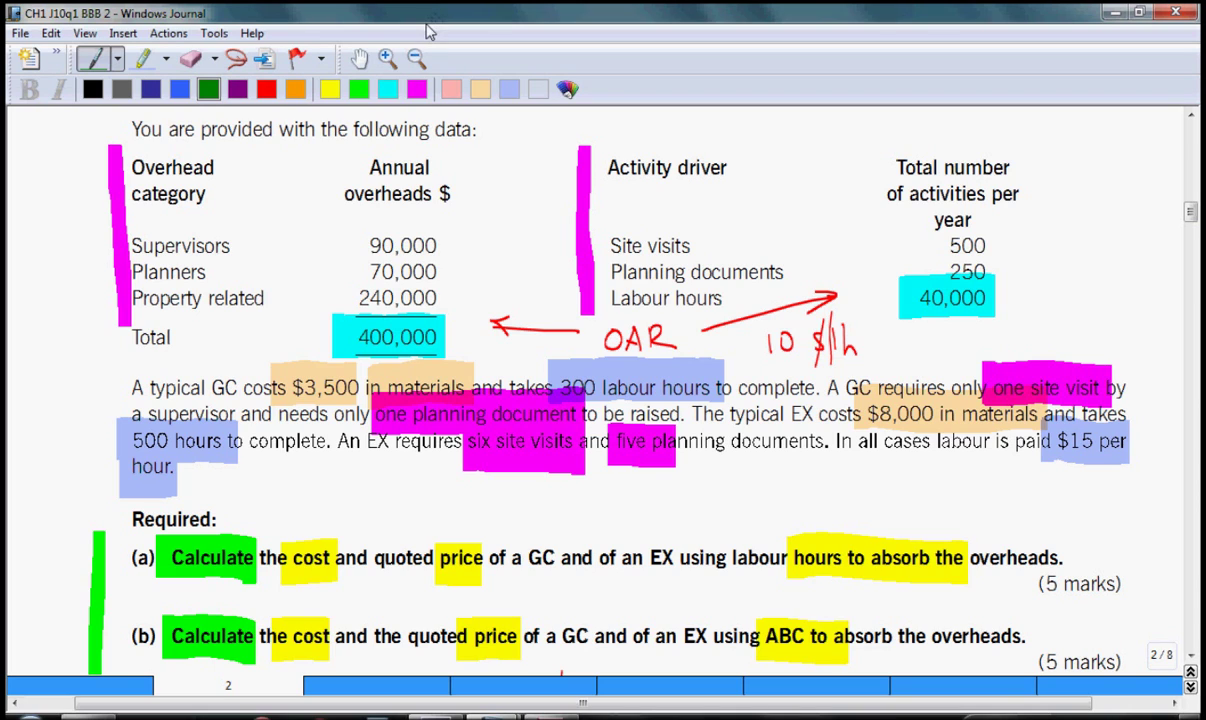
key(alt+Tab)
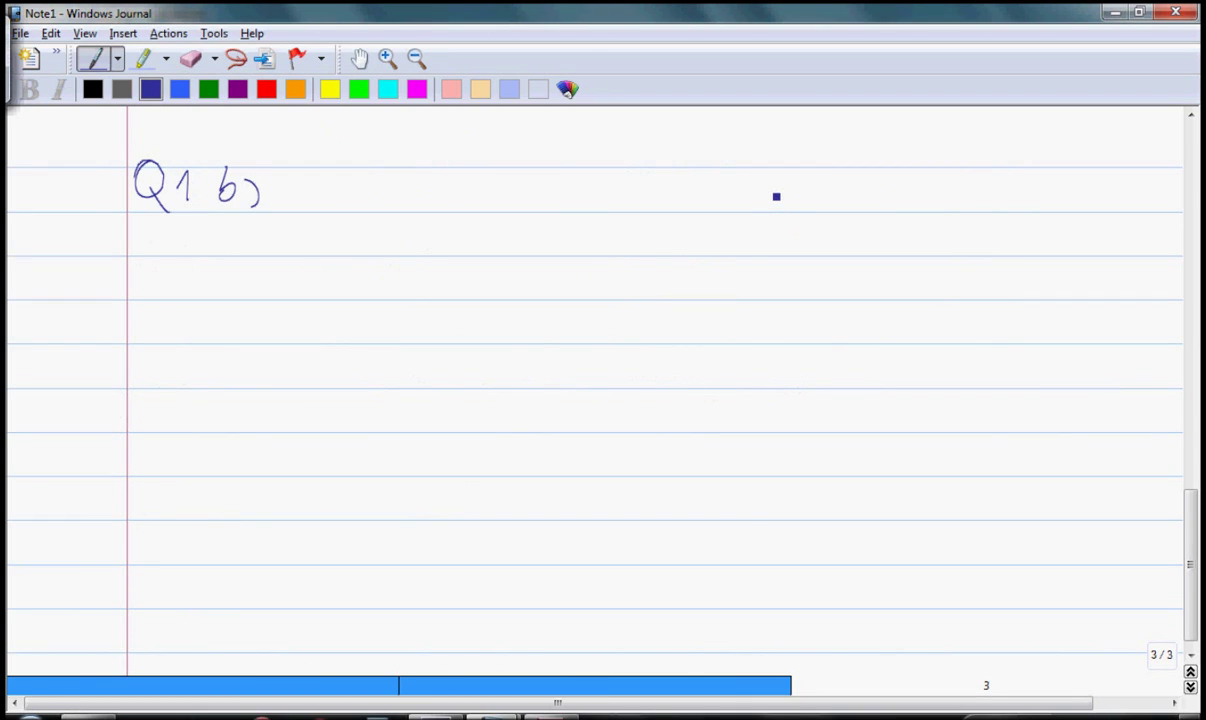
Write the GC/EX headings and the DIR MAT and DIR LAB row labels for part b.
mouse_move(790, 183)
mouse_down()
mouse_move(784, 196)
mouse_move(838, 206)
mouse_up()
mouse_move(950, 178)
mouse_down()
mouse_move(960, 203)
mouse_move(962, 177)
mouse_up()
drag(949, 191, 998, 205)
drag(997, 179, 979, 205)
mouse_move(152, 272)
mouse_down()
mouse_move(152, 296)
mouse_move(185, 296)
mouse_up()
mouse_move(196, 296)
mouse_down()
mouse_move(205, 280)
mouse_move(220, 296)
mouse_move(320, 295)
mouse_move(345, 272)
mouse_up()
drag(335, 273, 336, 298)
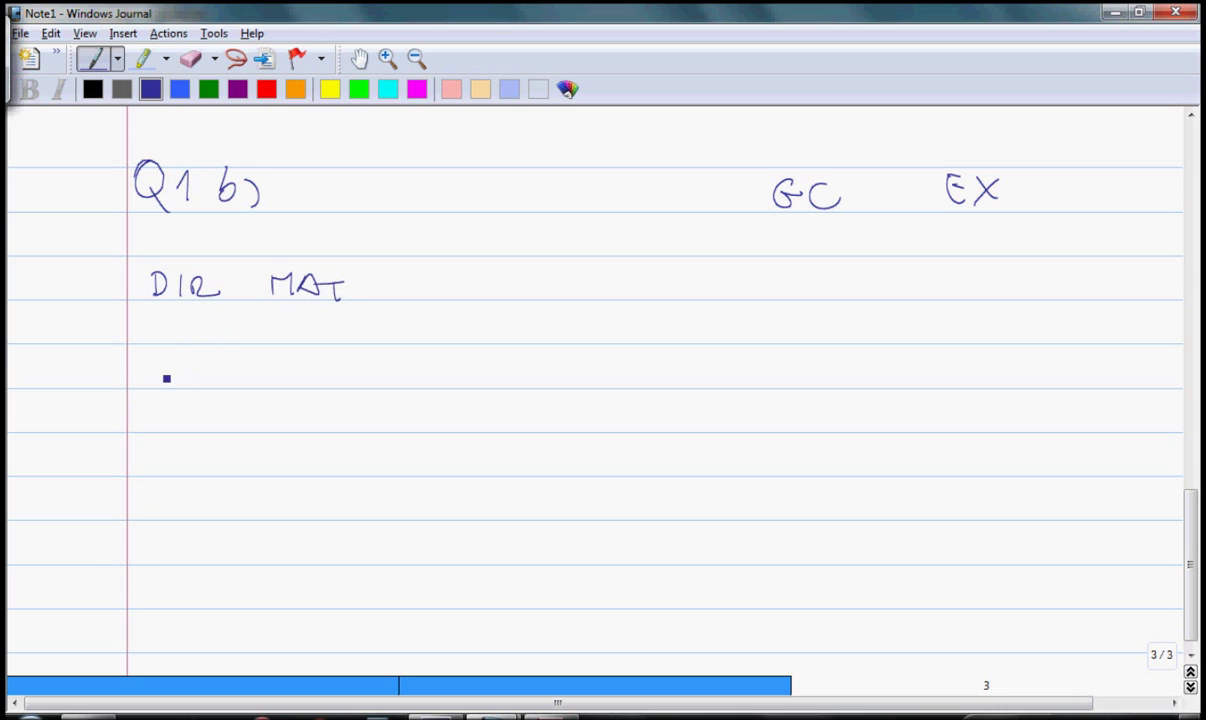
drag(150, 361, 152, 384)
mouse_move(177, 361)
mouse_down()
mouse_move(177, 384)
mouse_move(198, 384)
mouse_up()
drag(198, 362, 221, 384)
mouse_move(292, 358)
mouse_down()
mouse_move(300, 382)
mouse_move(340, 382)
mouse_up()
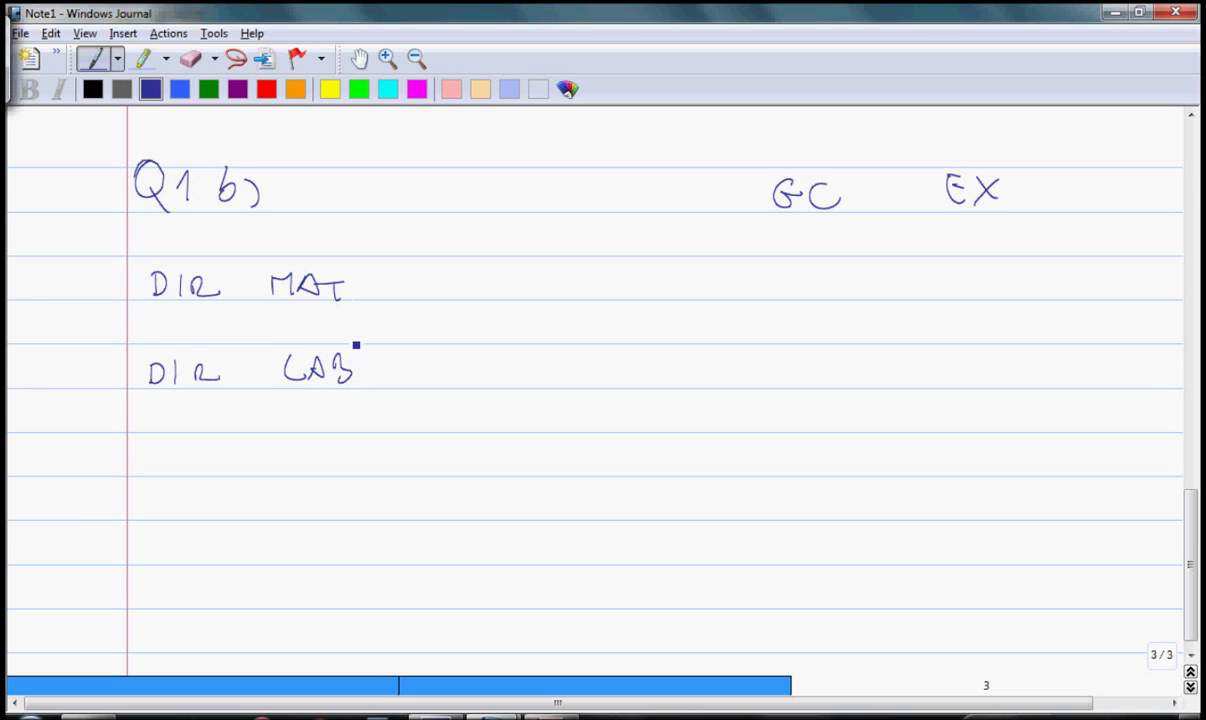
Enter materials 3500/8000 and labour 4500/7500, then bring the question document forward.
mouse_move(757, 275)
mouse_down()
mouse_move(758, 293)
mouse_move(802, 287)
mouse_up()
drag(814, 284, 815, 287)
mouse_move(930, 277)
mouse_down()
mouse_move(921, 292)
mouse_move(929, 279)
mouse_up()
drag(945, 280, 978, 287)
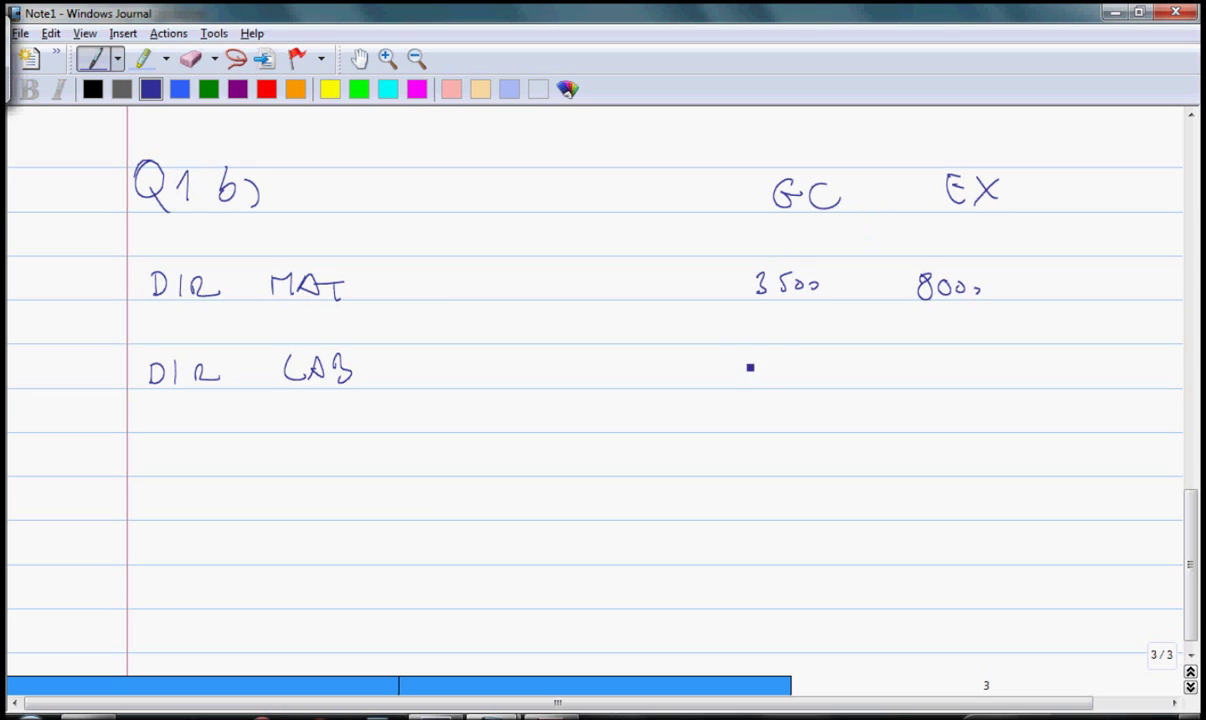
drag(748, 357, 760, 375)
drag(780, 365, 796, 367)
mouse_move(907, 350)
mouse_down()
mouse_move(913, 377)
mouse_move(950, 367)
mouse_up()
drag(966, 367, 965, 368)
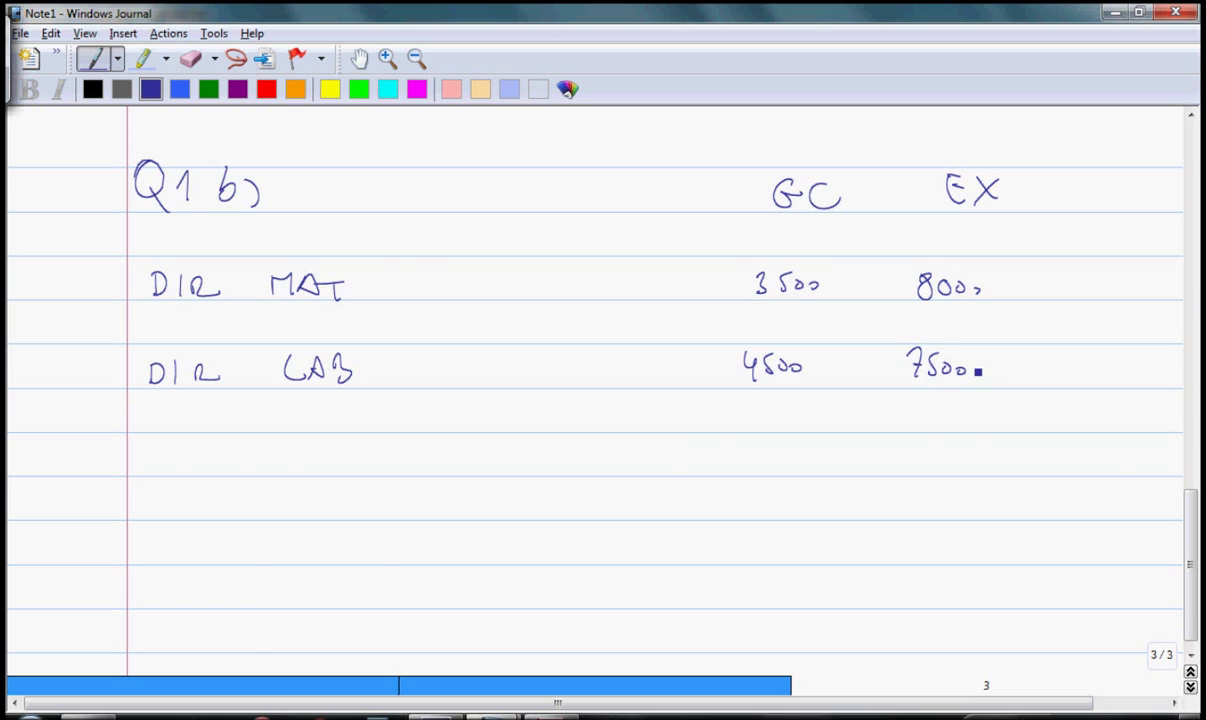
key(alt+Tab)
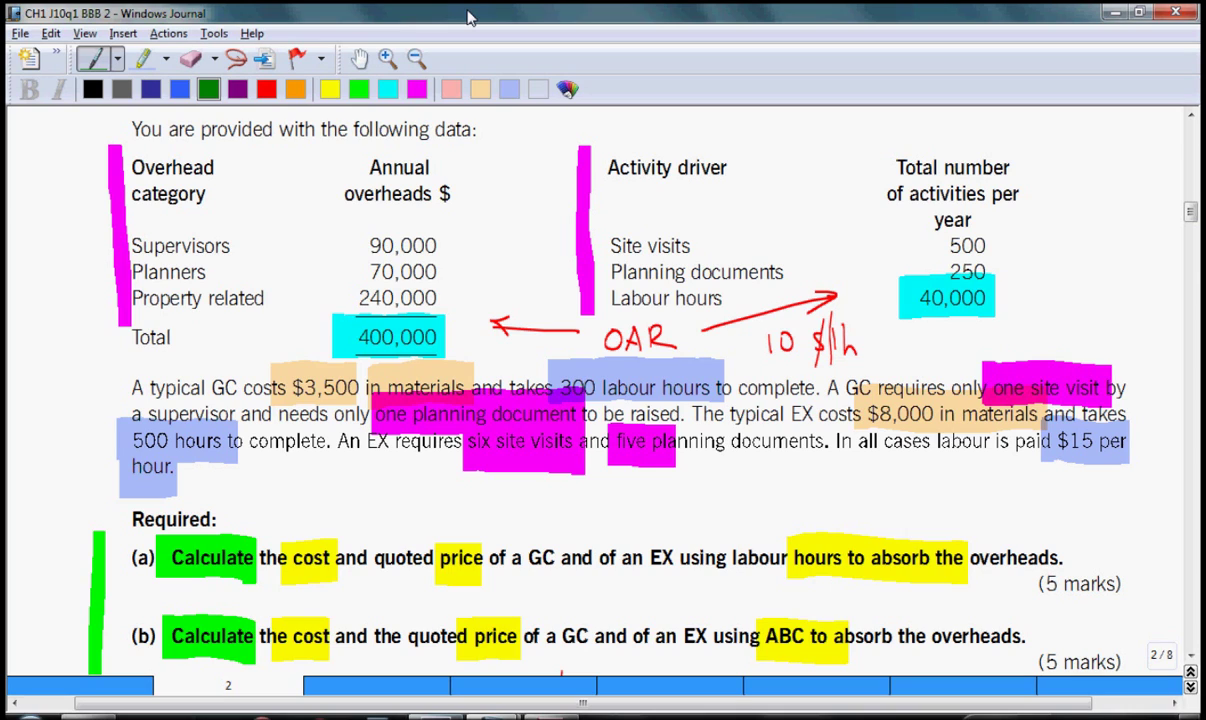
In green, cross out 10 $/h and write COST/DRIVER beside the activity totals.
drag(772, 322, 838, 368)
drag(832, 318, 770, 370)
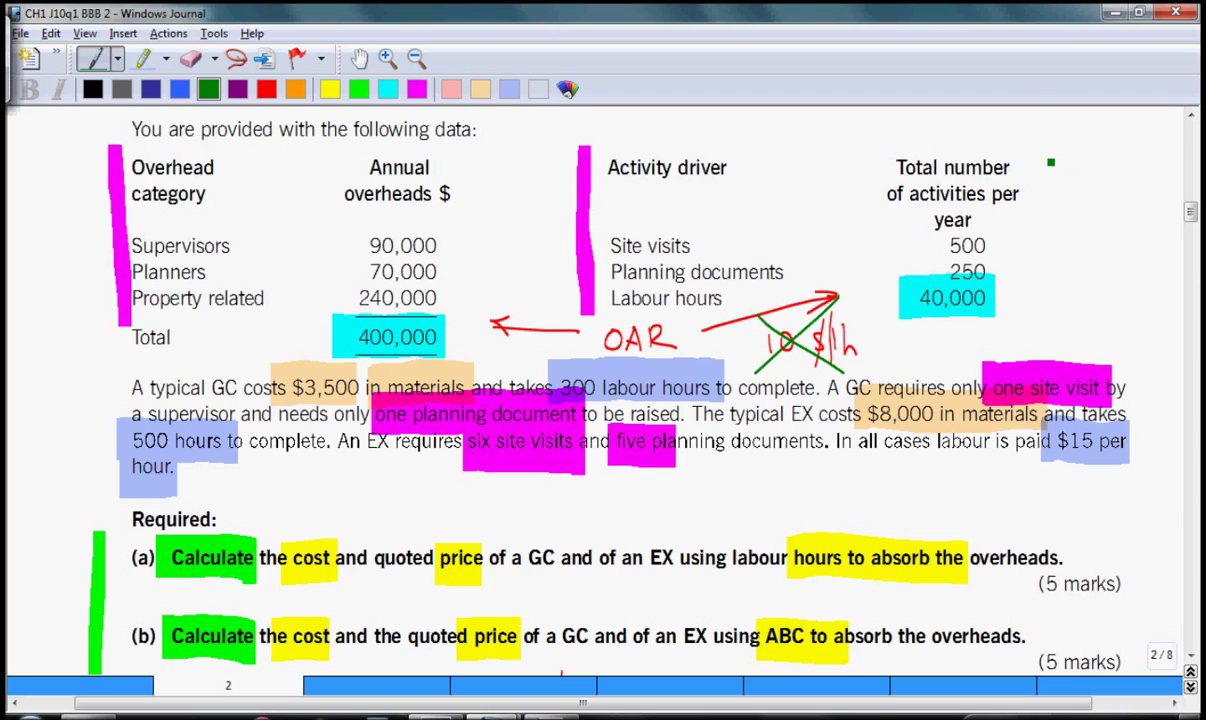
mouse_move(1050, 153)
mouse_down()
mouse_move(1047, 163)
mouse_move(1089, 170)
mouse_move(1097, 151)
mouse_up()
mouse_move(1108, 148)
mouse_down()
mouse_move(1096, 186)
mouse_move(1134, 170)
mouse_up()
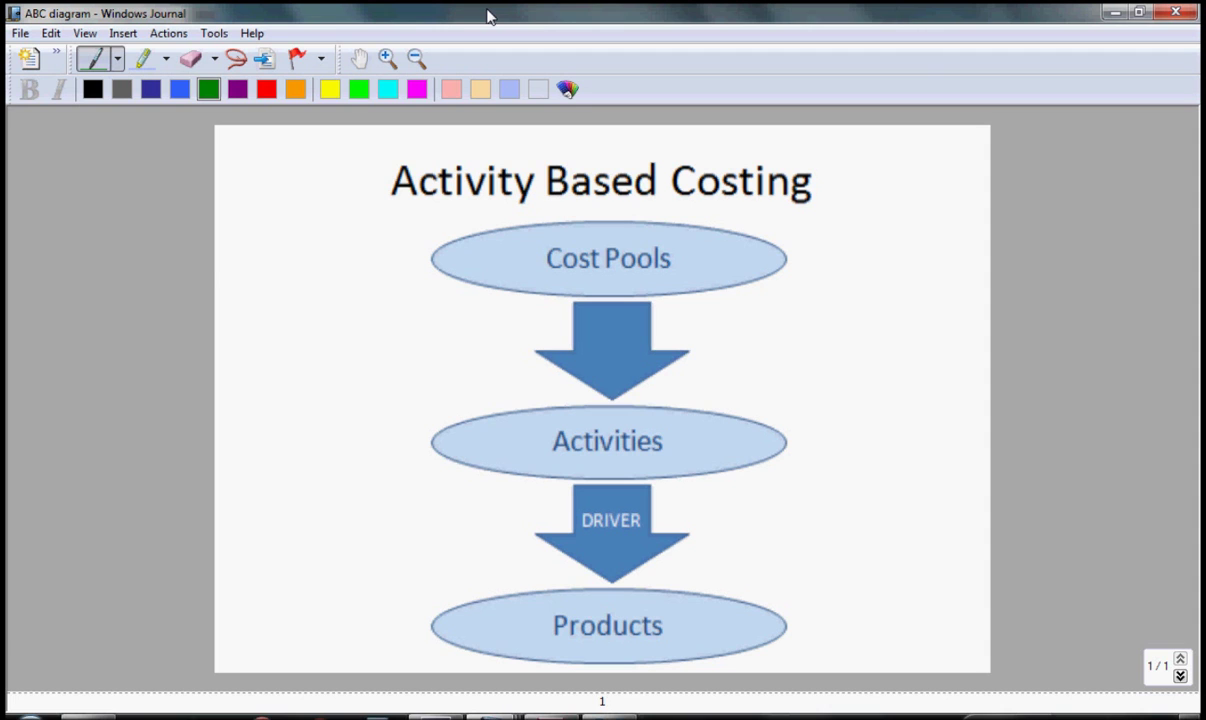
On the question page, label the overhead categories COST POOLS in green.
key(alt+Tab)
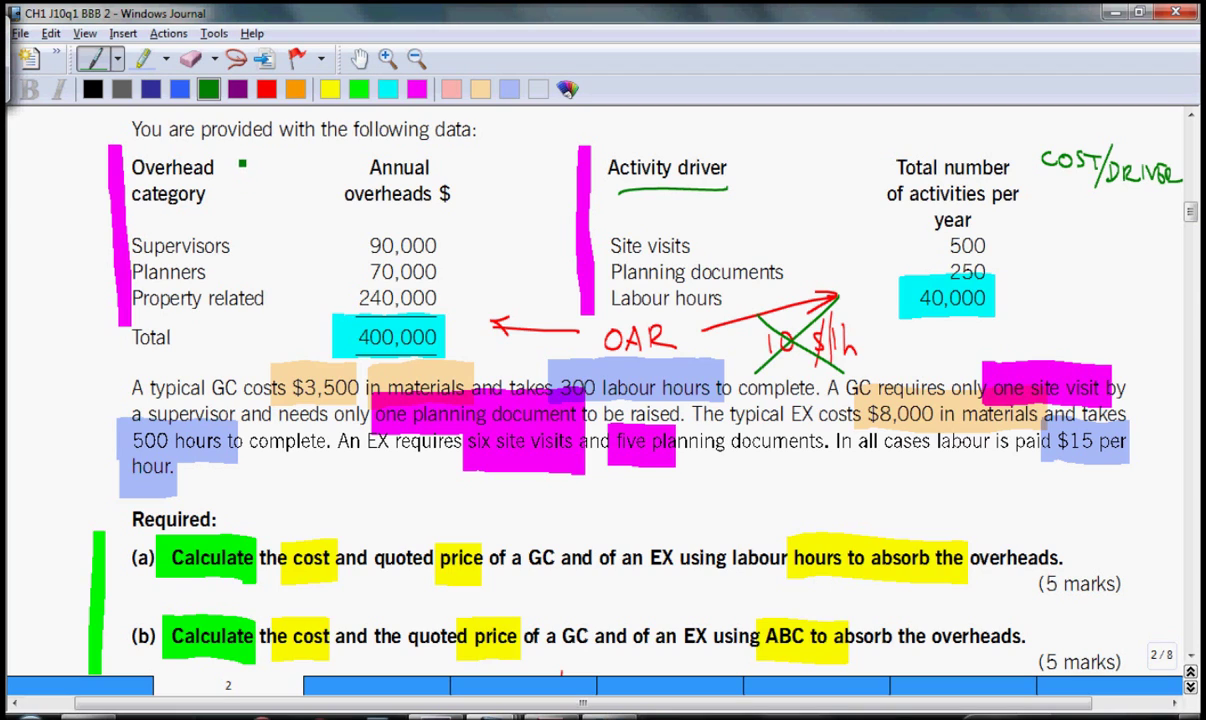
mouse_move(243, 155)
mouse_down()
mouse_move(240, 170)
mouse_move(285, 153)
mouse_move(276, 172)
mouse_move(232, 190)
mouse_move(290, 200)
mouse_up()
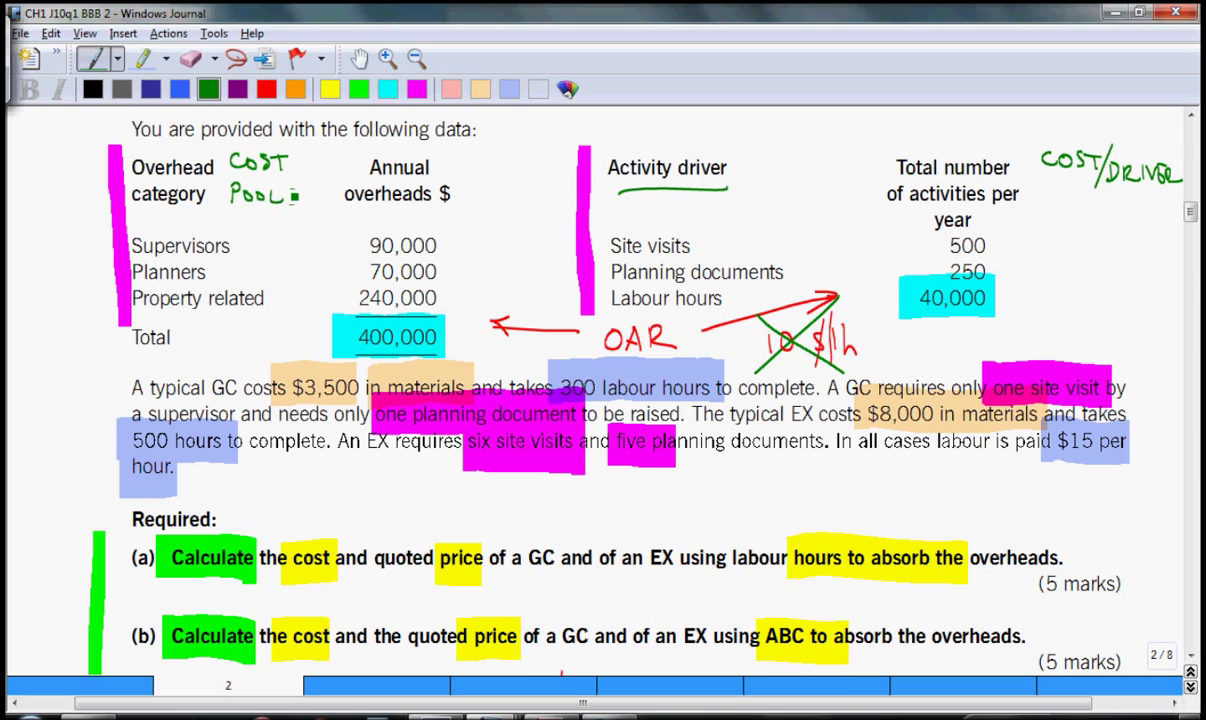
drag(297, 187, 288, 201)
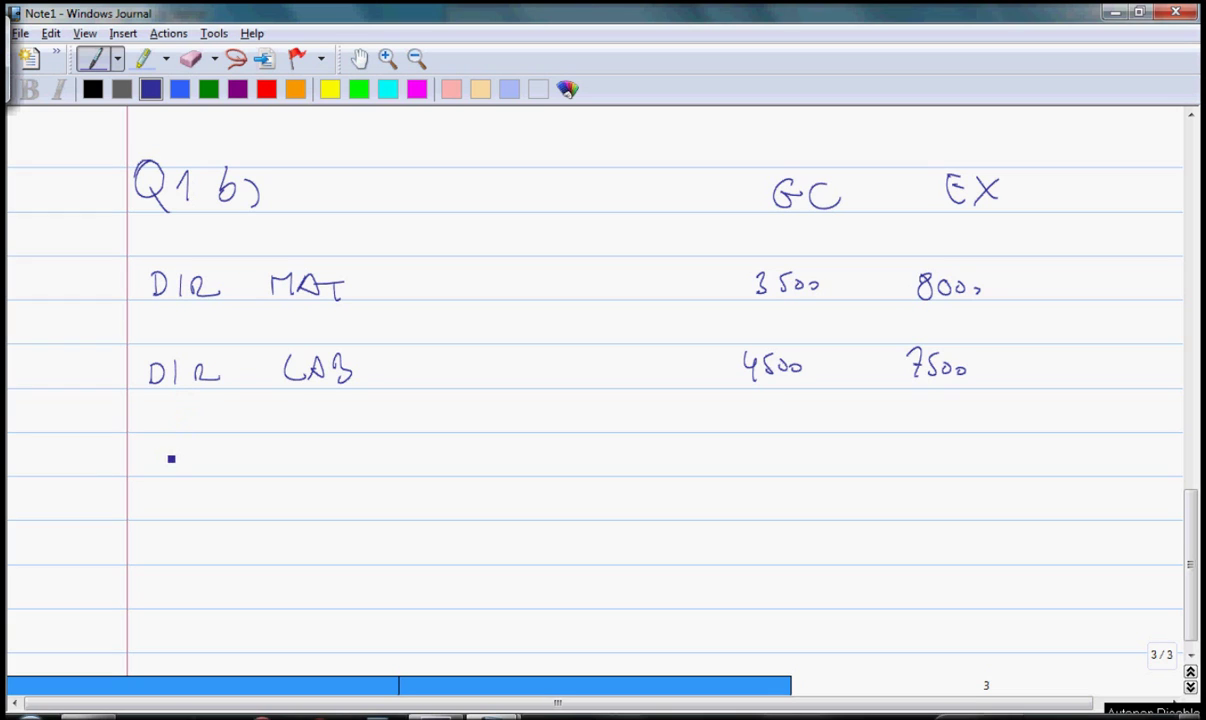
Add SUPERVISION, PLANNING and PROPERTY overhead row labels to the Q1 b) card.
drag(157, 448, 142, 464)
mouse_move(167, 451)
mouse_down()
mouse_move(168, 465)
mouse_move(280, 466)
mouse_move(316, 450)
mouse_up()
mouse_move(141, 510)
mouse_down()
mouse_move(142, 500)
mouse_move(170, 510)
mouse_up()
drag(173, 510, 235, 492)
mouse_move(241, 492)
mouse_down()
mouse_move(242, 511)
mouse_move(265, 492)
mouse_move(287, 506)
mouse_up()
mouse_move(145, 555)
mouse_down()
mouse_move(155, 540)
mouse_move(177, 555)
mouse_move(200, 550)
mouse_up()
mouse_move(205, 555)
mouse_down()
mouse_move(215, 541)
mouse_move(253, 548)
mouse_move(266, 536)
mouse_up()
mouse_move(256, 537)
mouse_down()
mouse_move(258, 556)
mouse_move(283, 548)
mouse_up()
drag(293, 536, 291, 565)
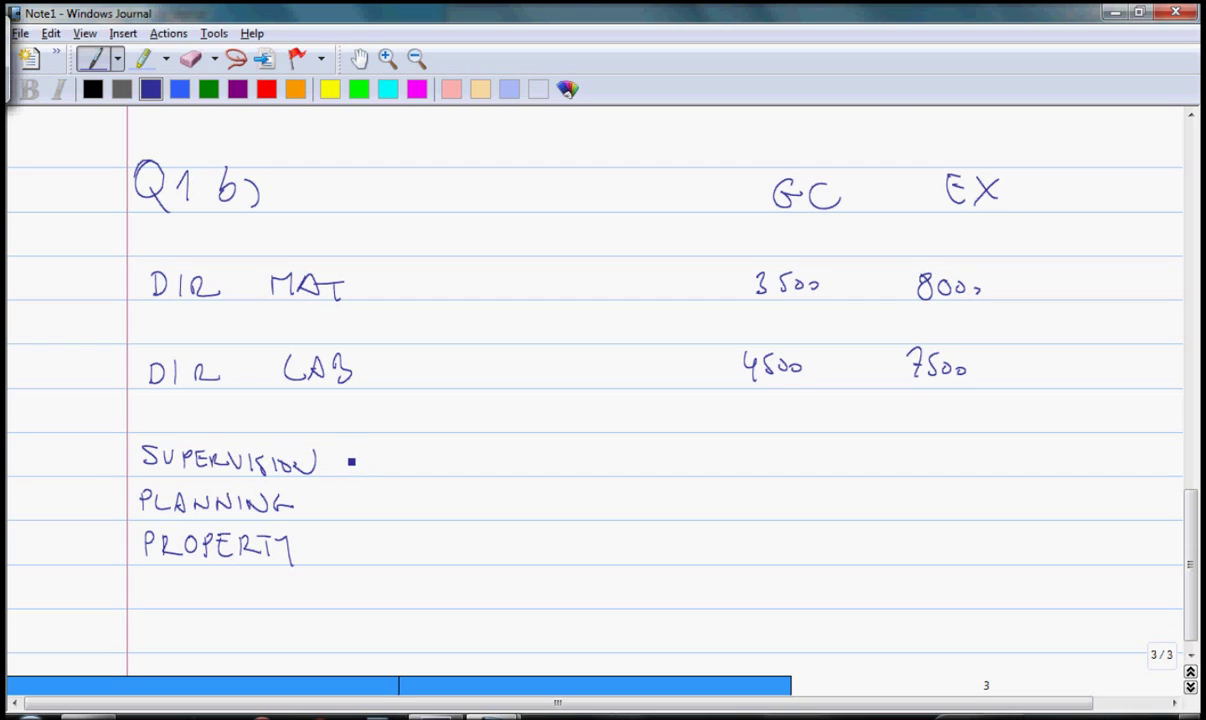
Tag the overhead rows with workings W2–W4 and add a blank fourth page.
mouse_move(348, 451)
mouse_down()
mouse_move(394, 468)
mouse_move(350, 510)
mouse_move(362, 492)
mouse_move(369, 553)
mouse_move(376, 536)
mouse_up()
drag(381, 535, 388, 561)
key(Page_Down)
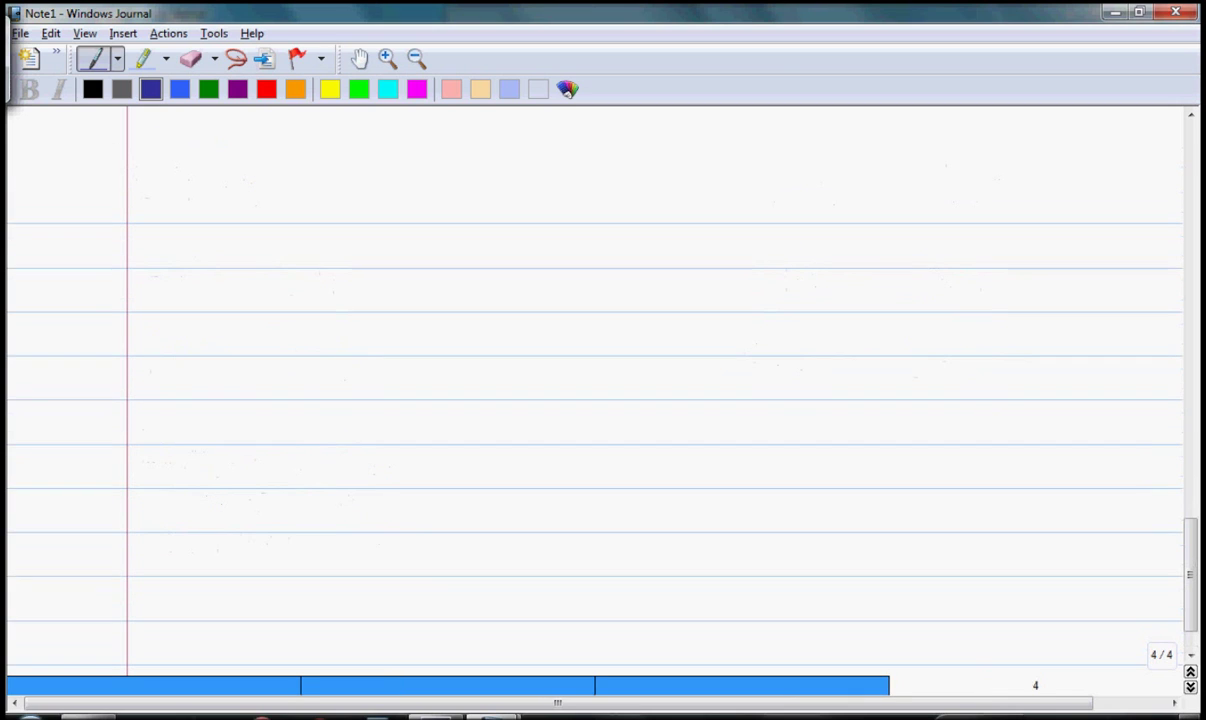
Label working W2 and write the visit rate with 90 000 supervisor overhead as numerator.
drag(155, 247, 204, 266)
click(254, 252)
click(254, 260)
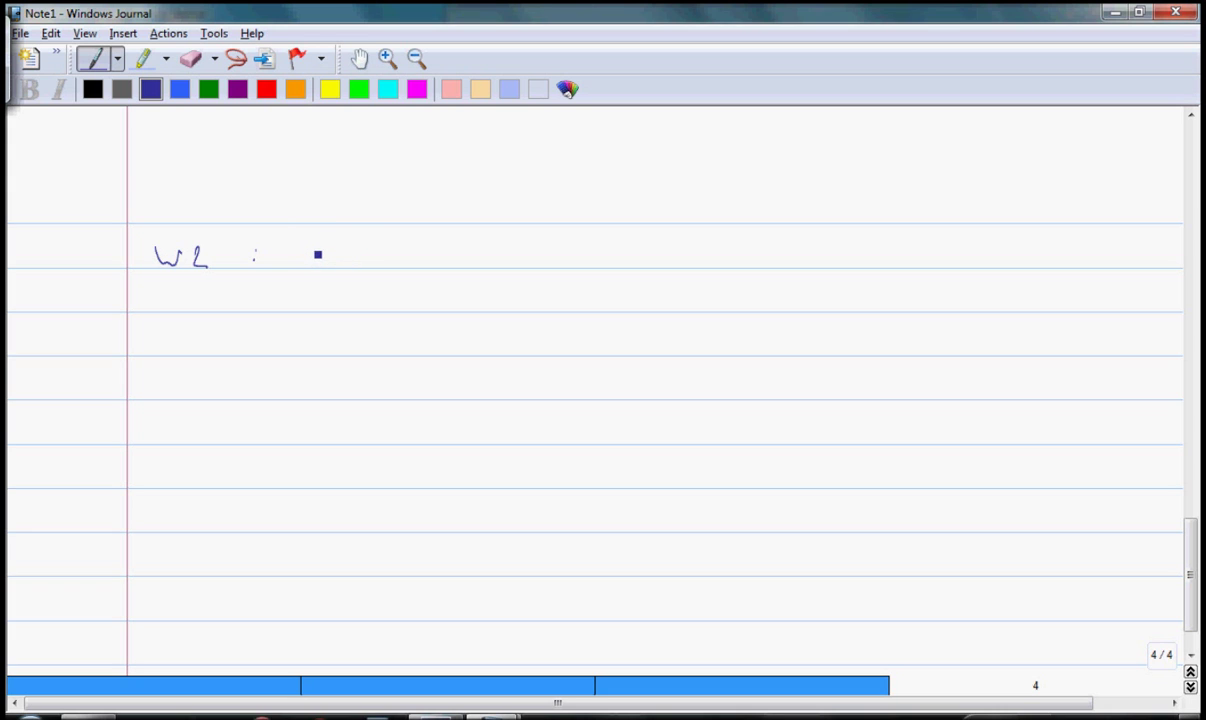
drag(313, 247, 327, 248)
mouse_move(336, 248)
mouse_down()
mouse_move(336, 264)
mouse_move(372, 254)
mouse_up()
mouse_move(364, 255)
mouse_down()
mouse_move(364, 267)
mouse_move(438, 251)
mouse_up()
drag(422, 259, 439, 258)
mouse_move(496, 212)
mouse_down()
mouse_move(489, 238)
mouse_move(532, 228)
mouse_up()
drag(551, 227, 567, 228)
drag(486, 253, 582, 251)
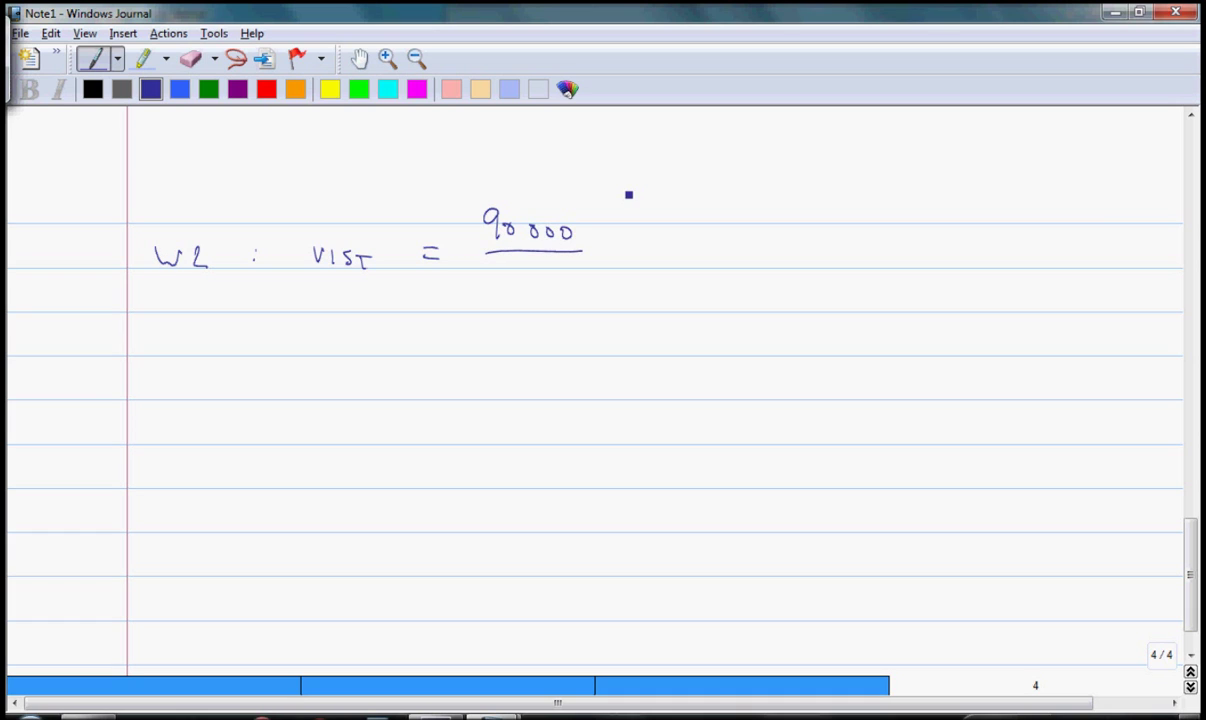
Divide by 500 site visits to get 180 $/visit, then return to the CH1 J10q1 BBB 2 question.
drag(509, 277, 498, 291)
drag(524, 284, 537, 286)
drag(605, 247, 623, 246)
mouse_move(605, 257)
mouse_down()
mouse_move(667, 263)
mouse_move(706, 245)
mouse_move(744, 276)
mouse_move(762, 271)
mouse_up()
drag(776, 255, 791, 266)
mouse_move(801, 255)
mouse_down()
mouse_move(811, 265)
mouse_move(830, 249)
mouse_up()
click(828, 253)
click(828, 261)
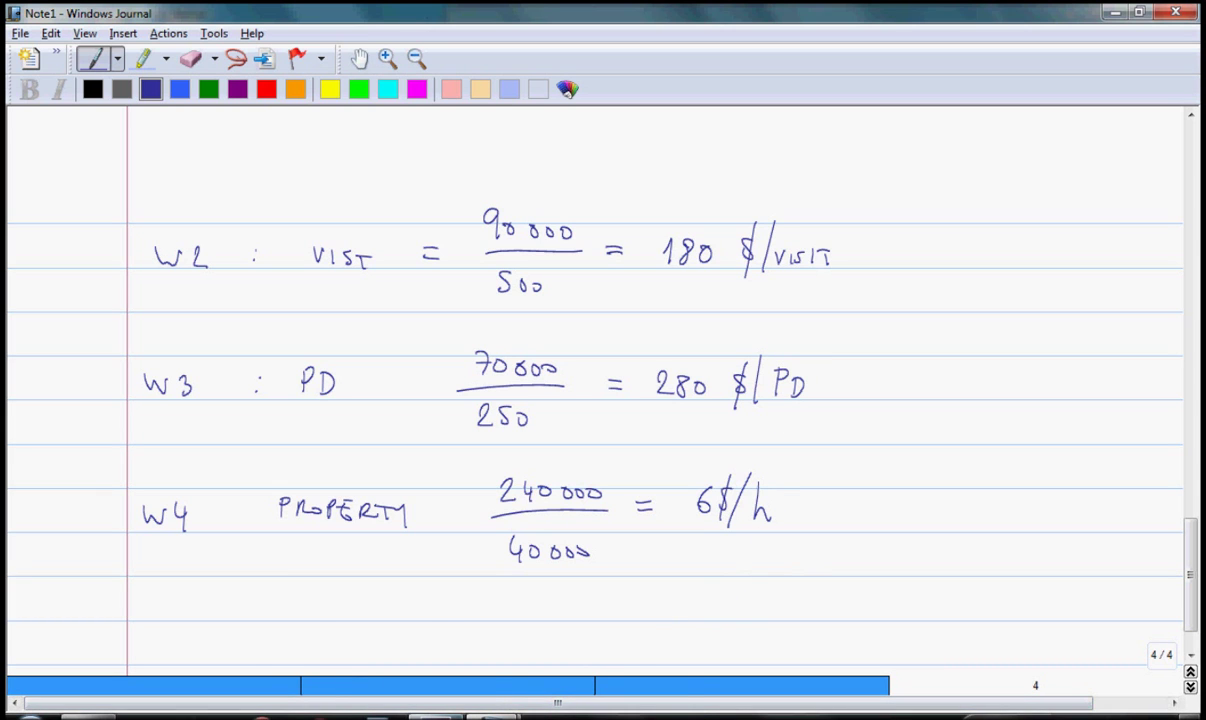
mouse_move(493, 716)
click(431, 653)
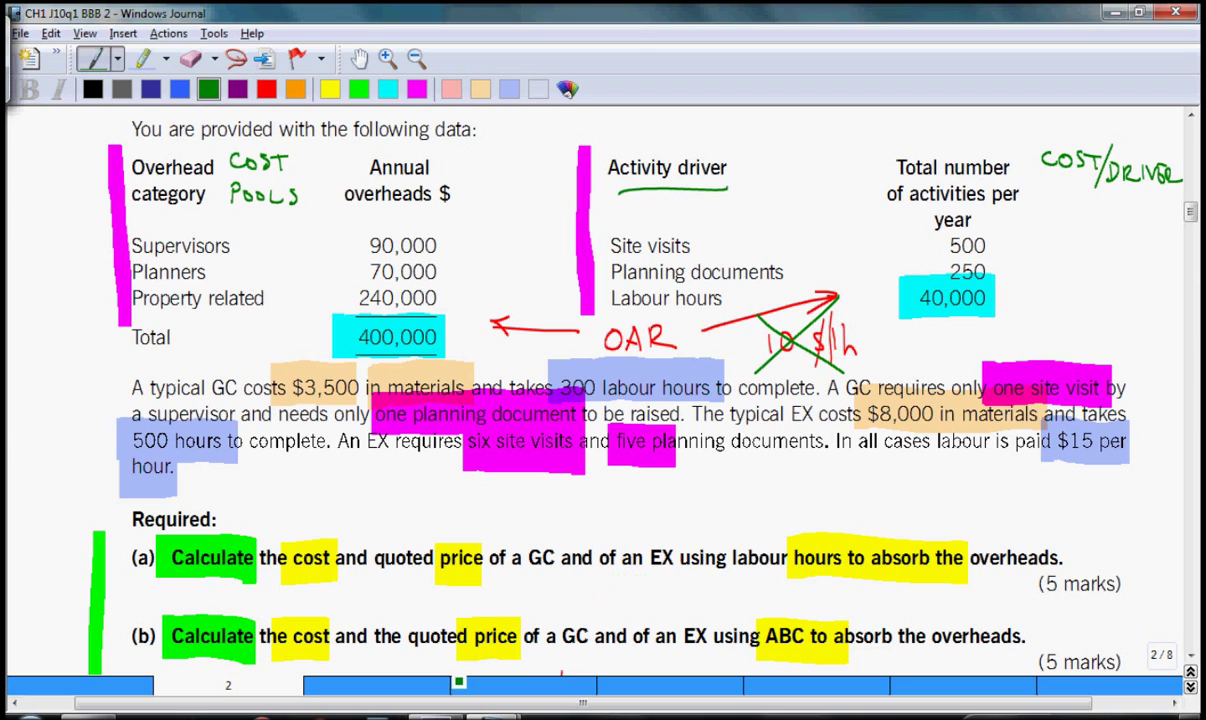
On the Note1 card, charge GC supervision as 1 visit at 180, entering 180.
click(560, 630)
scroll(548, 640, down, 5)
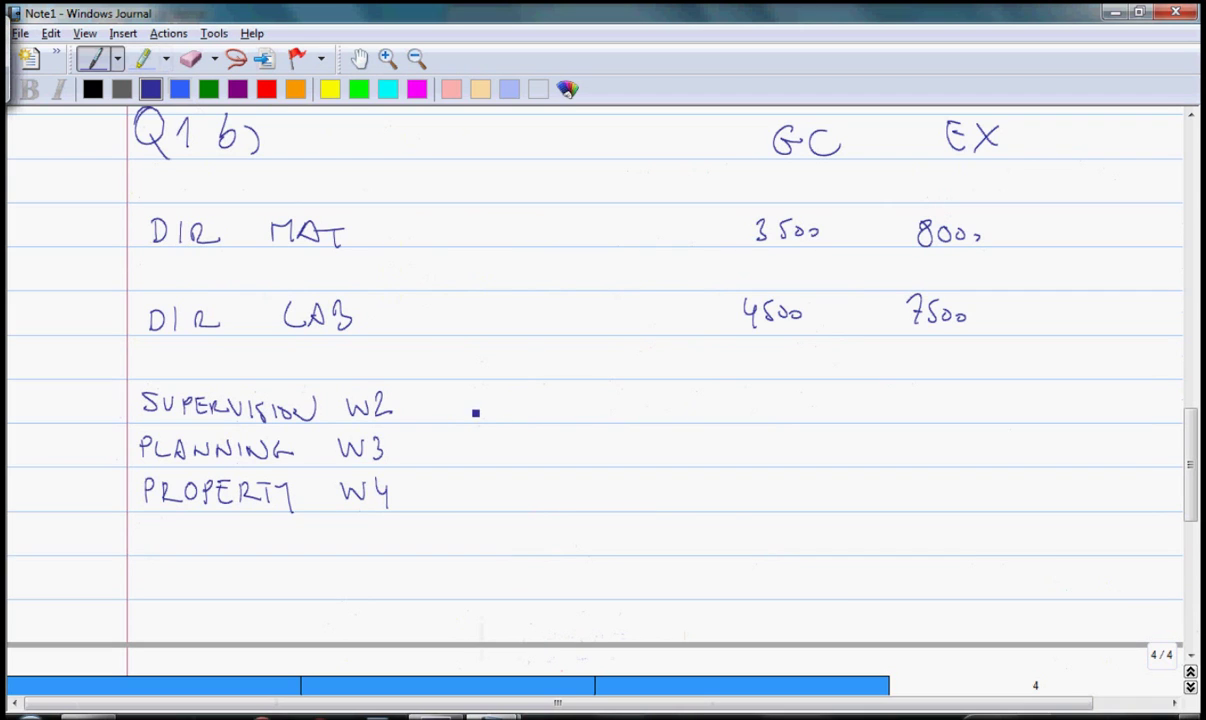
mouse_move(469, 401)
mouse_down()
mouse_move(479, 416)
mouse_move(518, 419)
mouse_up()
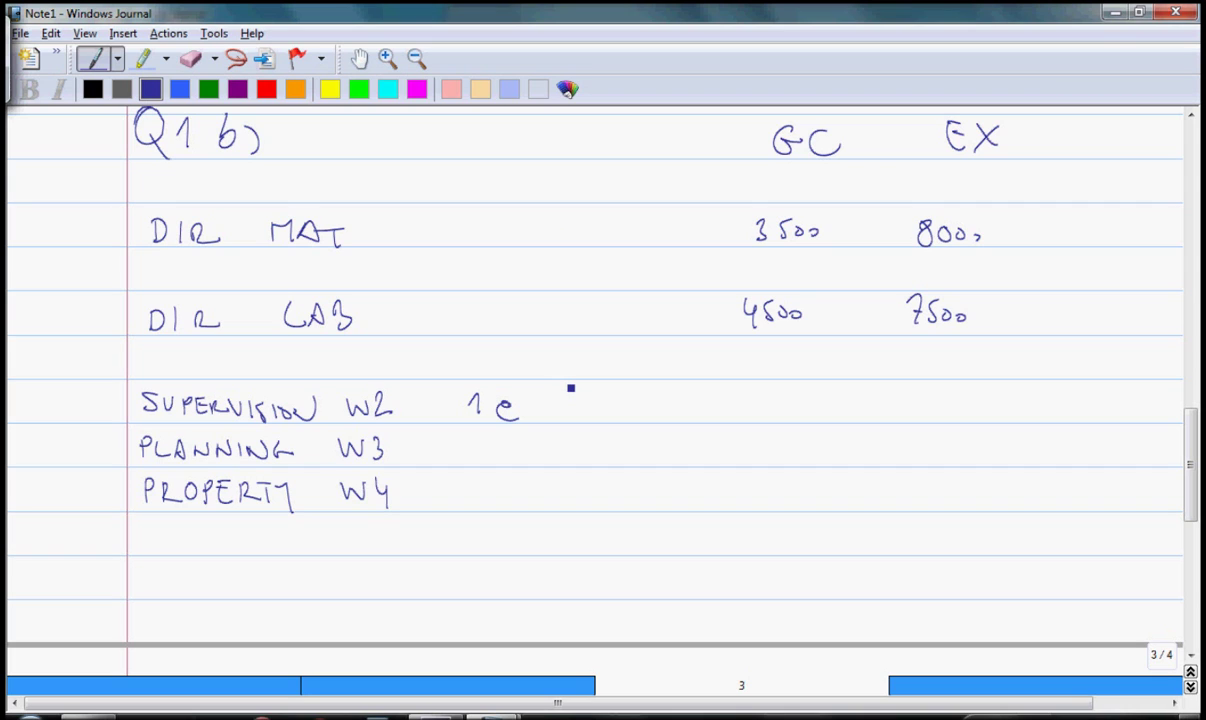
mouse_move(532, 394)
mouse_down()
mouse_move(535, 414)
mouse_move(561, 396)
mouse_up()
mouse_move(741, 394)
mouse_down()
mouse_move(742, 414)
mouse_move(776, 400)
mouse_up()
Charge GC planning as 1 document at 280 and property as 300 h at 6 (1800), underlined.
mouse_move(469, 441)
mouse_down()
mouse_move(472, 460)
mouse_move(576, 446)
mouse_up()
mouse_move(454, 488)
mouse_down()
mouse_move(456, 503)
mouse_move(532, 488)
mouse_up()
drag(559, 479, 549, 496)
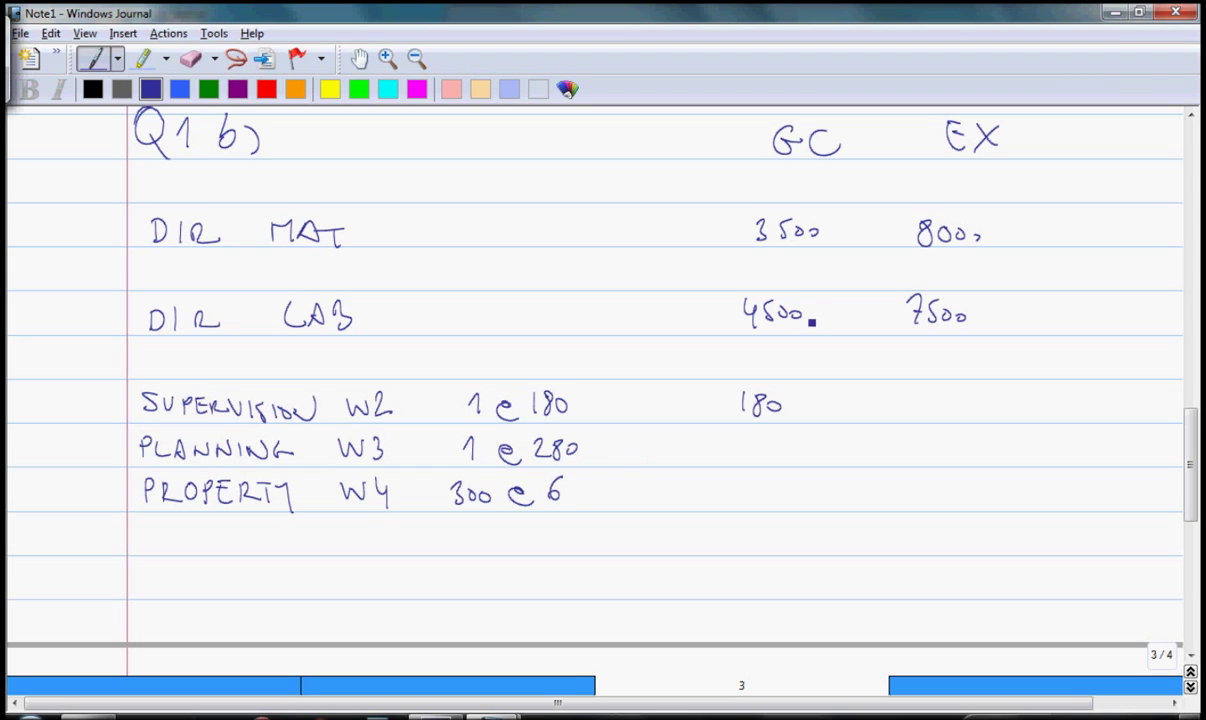
mouse_move(731, 441)
mouse_down()
mouse_move(746, 455)
mouse_move(754, 447)
mouse_up()
mouse_move(768, 443)
mouse_down()
mouse_move(728, 498)
mouse_move(745, 480)
mouse_move(760, 484)
mouse_up()
drag(786, 481, 705, 515)
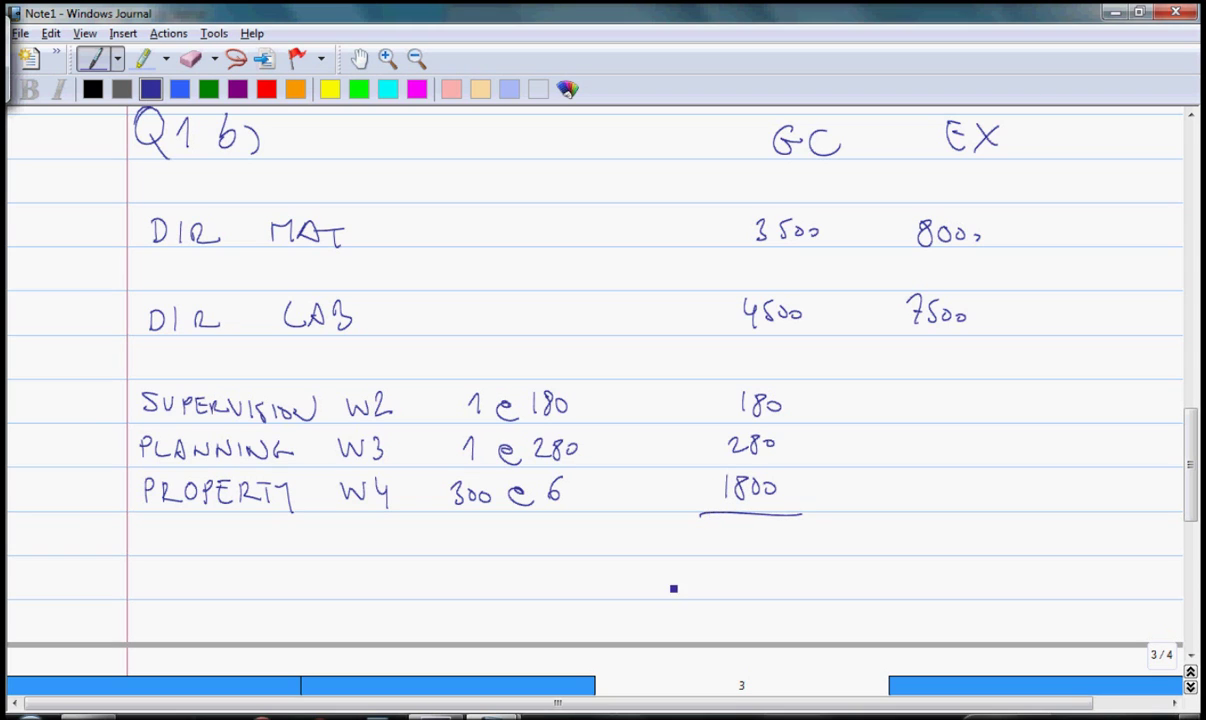
Write the GC total of 10260 in a row labelled TOTAL COSTS.
drag(714, 531, 714, 550)
mouse_move(732, 533)
mouse_down()
mouse_move(755, 549)
mouse_move(784, 536)
mouse_up()
drag(137, 530, 157, 529)
mouse_move(147, 530)
mouse_down()
mouse_move(148, 547)
mouse_move(197, 530)
mouse_up()
click(211, 540)
mouse_move(188, 530)
mouse_down()
mouse_move(189, 546)
mouse_move(212, 547)
mouse_up()
mouse_move(225, 531)
mouse_down()
mouse_move(236, 547)
mouse_move(276, 536)
mouse_up()
mouse_move(295, 532)
mouse_down()
mouse_move(285, 546)
mouse_move(320, 531)
mouse_up()
drag(310, 532, 318, 549)
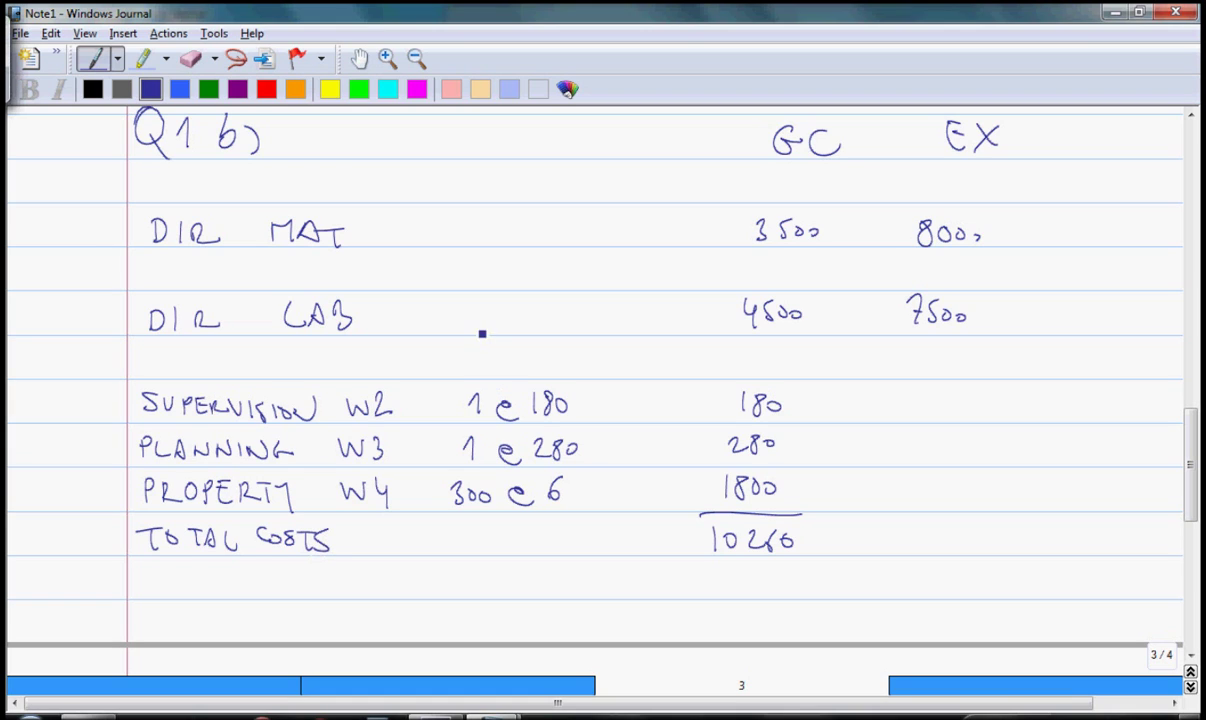
Mark the activity quantities with an arrow and enter EX counts 6 and 5, supervision 1080, planning 1400.
drag(474, 337, 476, 364)
drag(872, 441, 864, 456)
drag(868, 393, 869, 408)
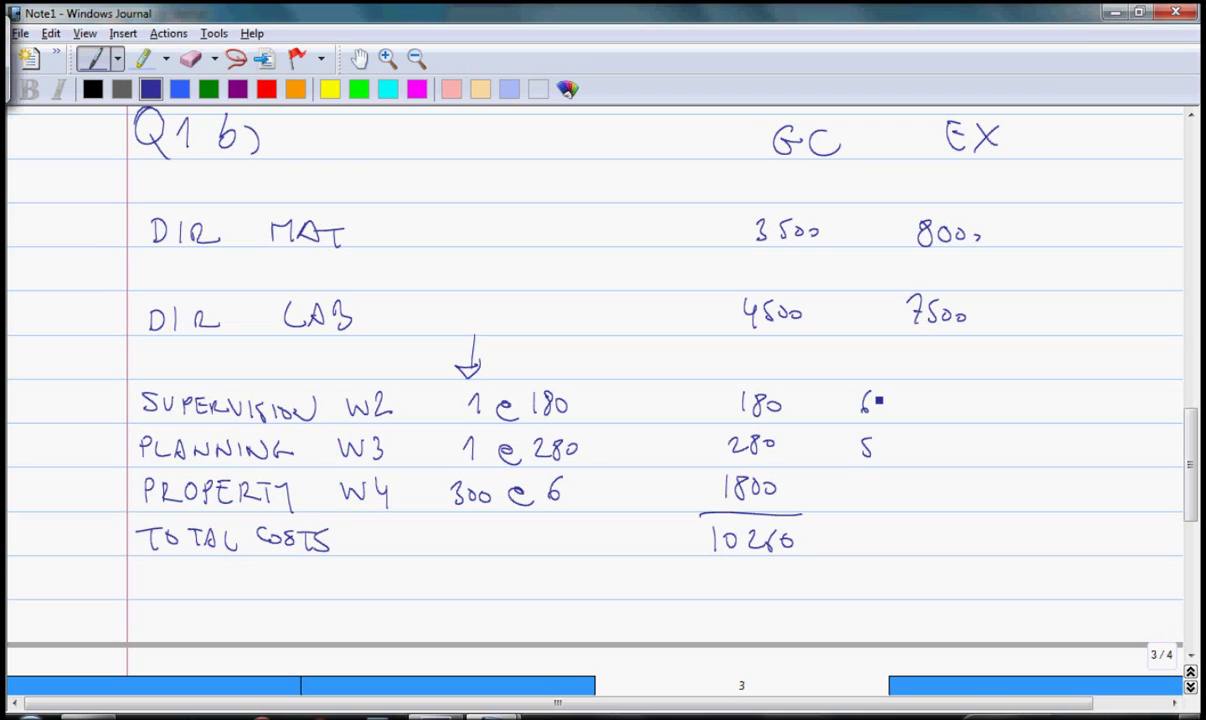
mouse_move(927, 401)
mouse_down()
mouse_move(923, 420)
mouse_move(965, 408)
mouse_move(921, 457)
mouse_move(934, 447)
mouse_up()
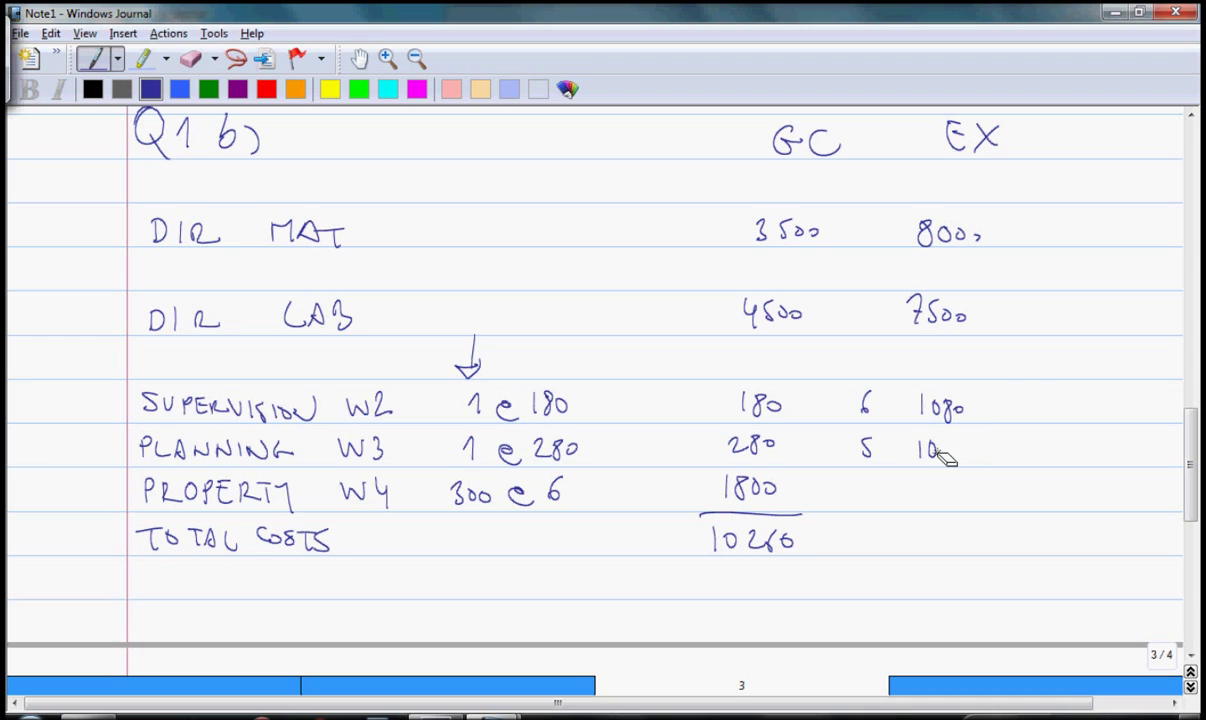
mouse_move(942, 452)
mouse_down()
mouse_move(958, 436)
mouse_move(941, 452)
mouse_move(950, 457)
mouse_up()
drag(955, 454, 960, 463)
Enter EX property cost 3000, underline the column and total it to 20980.
drag(911, 484, 930, 495)
drag(940, 488, 966, 514)
mouse_move(888, 516)
mouse_down()
mouse_move(913, 514)
mouse_move(910, 543)
mouse_up()
drag(916, 530, 915, 531)
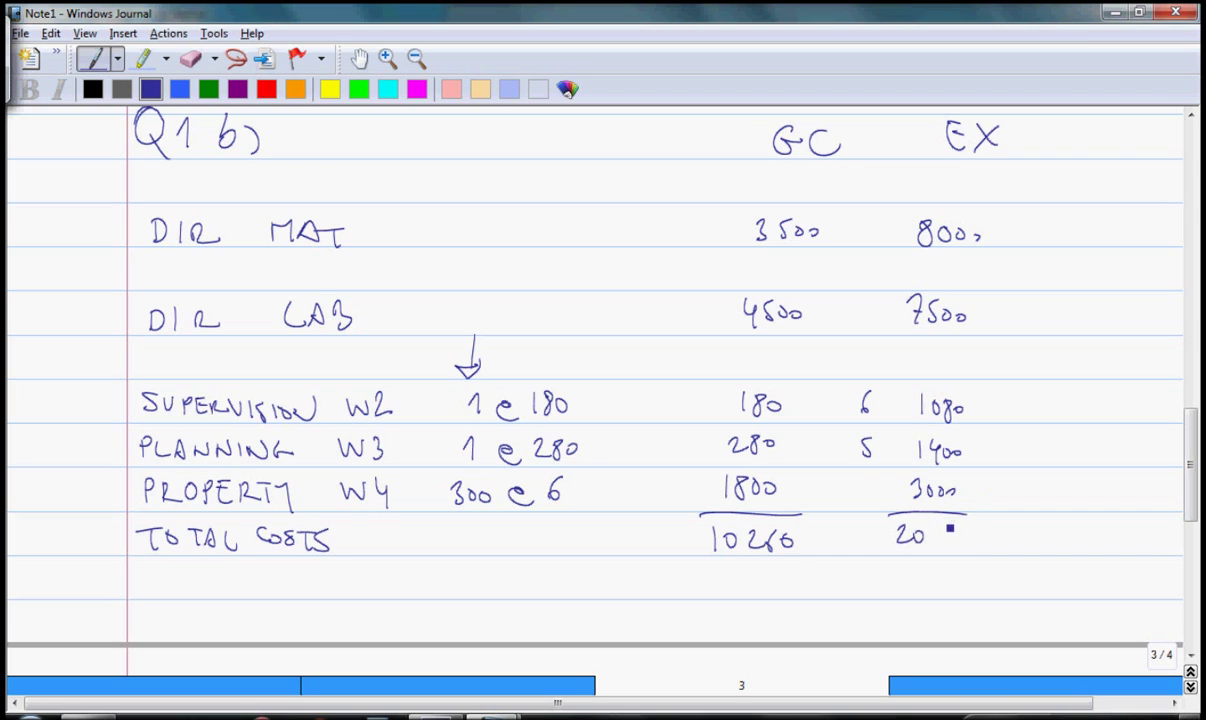
mouse_move(934, 531)
mouse_down()
mouse_move(948, 545)
mouse_move(966, 536)
mouse_up()
click(962, 541)
drag(970, 529, 968, 531)
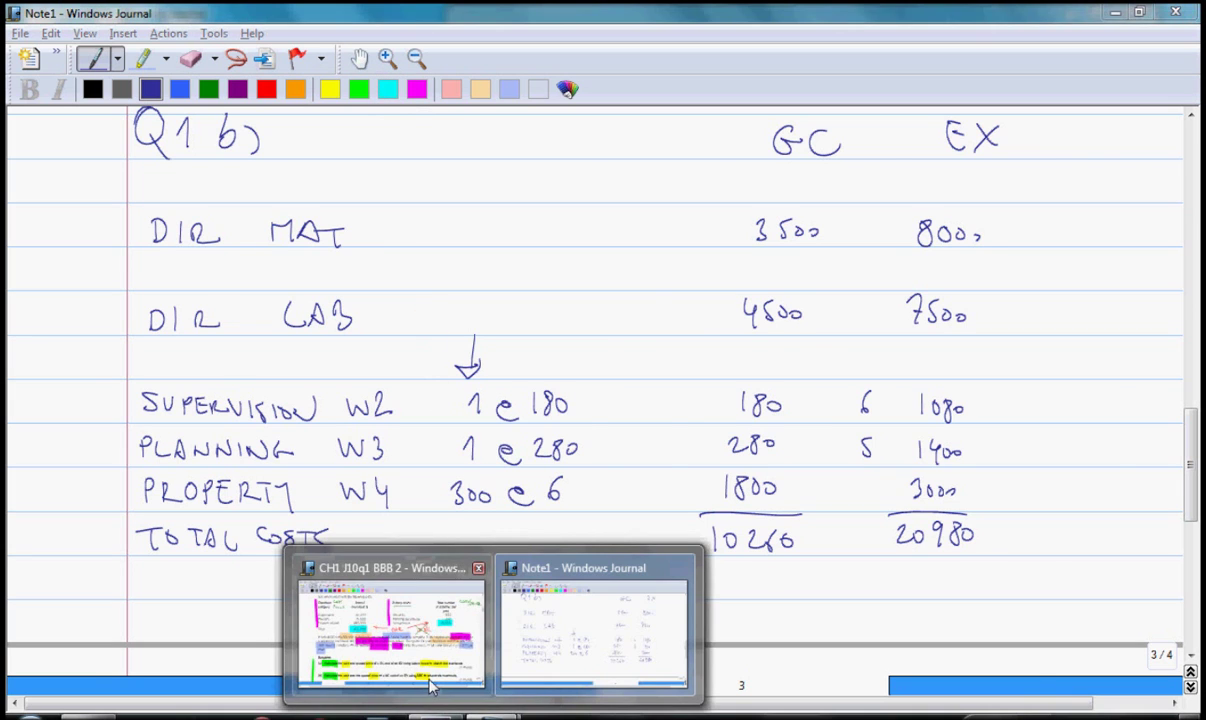
After checking the question, add a PRICE 150% TC row below the totals on Note1.
click(431, 683)
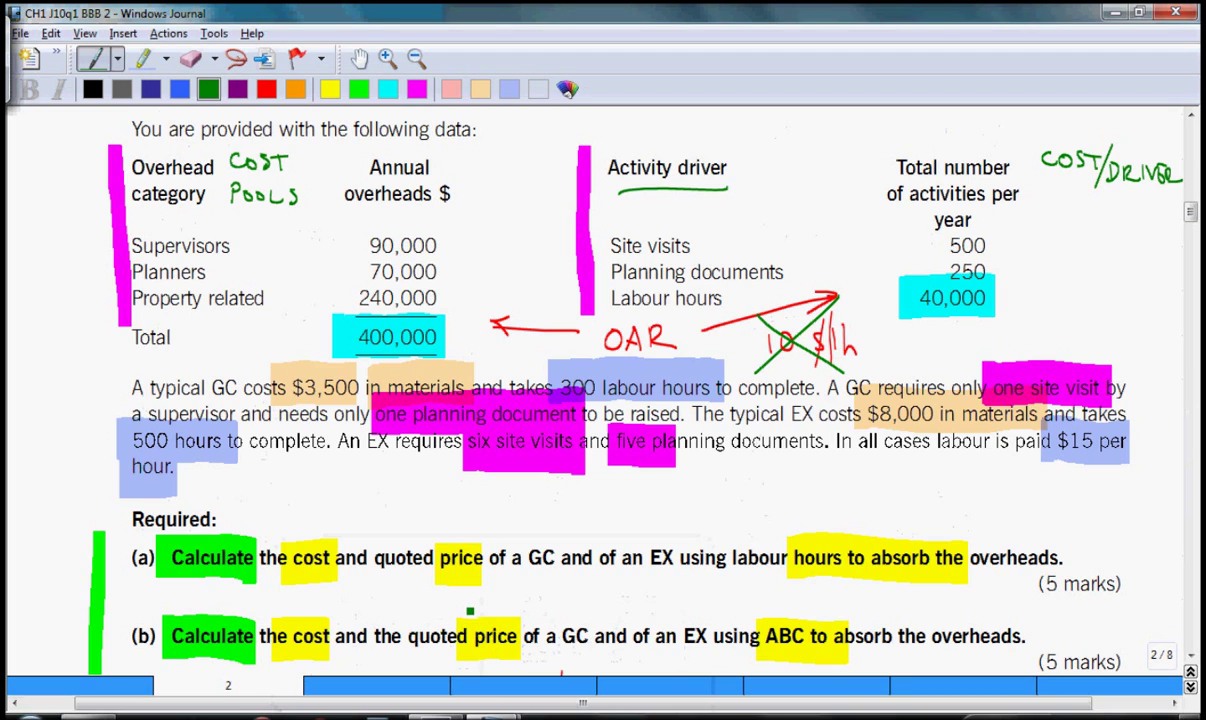
key(alt+Tab)
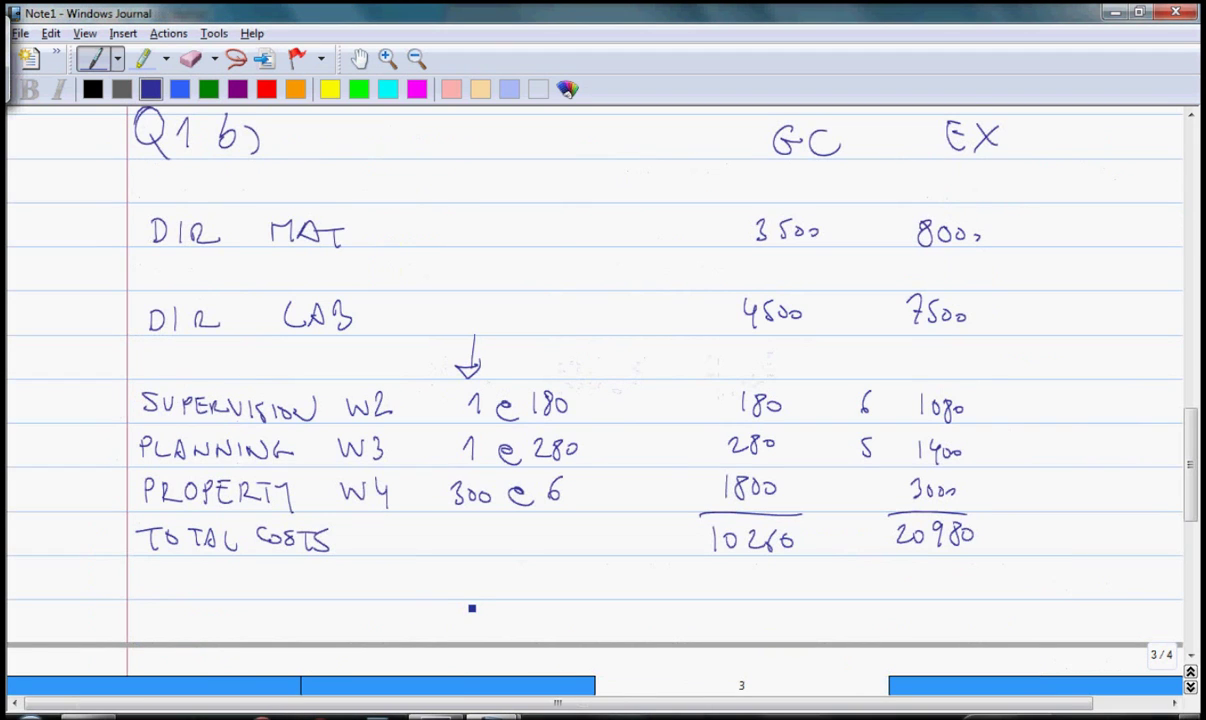
mouse_move(150, 570)
mouse_down()
mouse_move(151, 593)
mouse_move(171, 593)
mouse_up()
drag(171, 572, 196, 592)
mouse_move(218, 573)
mouse_down()
mouse_move(219, 591)
mouse_move(296, 592)
mouse_move(328, 577)
mouse_move(347, 589)
mouse_up()
mouse_move(360, 585)
mouse_down()
mouse_move(421, 569)
mouse_move(408, 588)
mouse_up()
drag(438, 572, 438, 588)
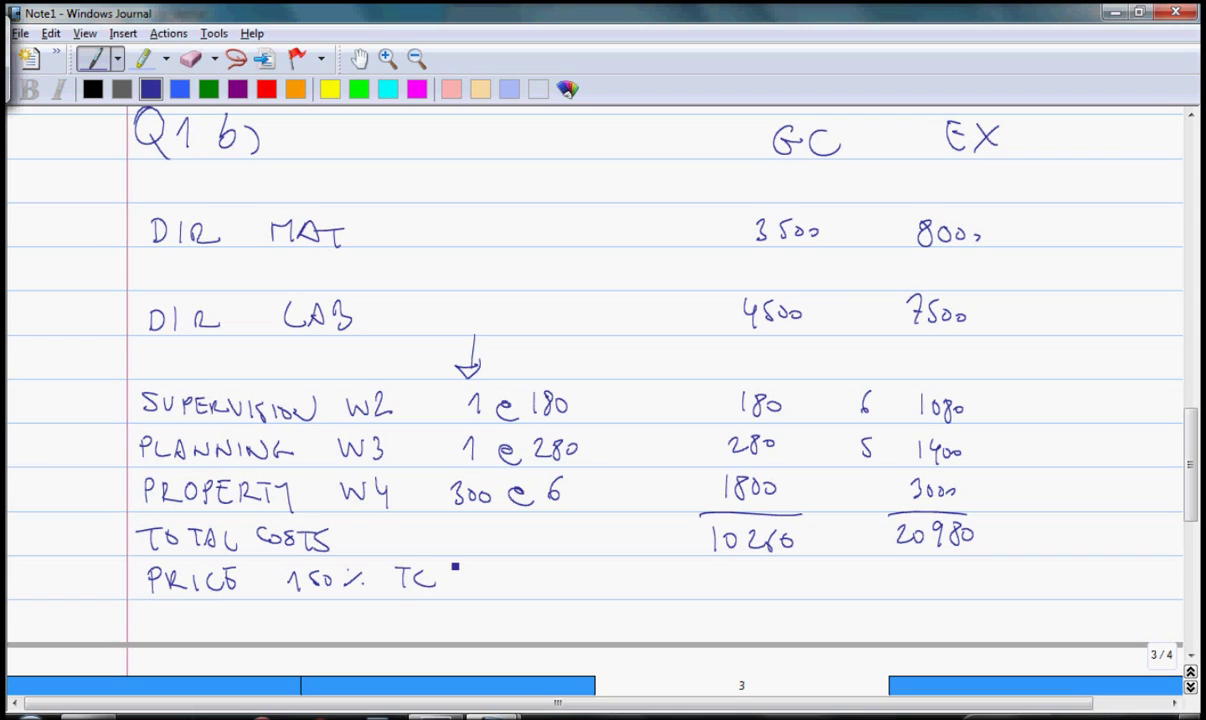
Enter the GC quoted price of 15390.
drag(707, 576, 705, 593)
mouse_move(725, 575)
mouse_down()
mouse_move(712, 592)
mouse_move(738, 573)
mouse_move(740, 592)
mouse_move(762, 594)
mouse_up()
drag(776, 577, 775, 578)
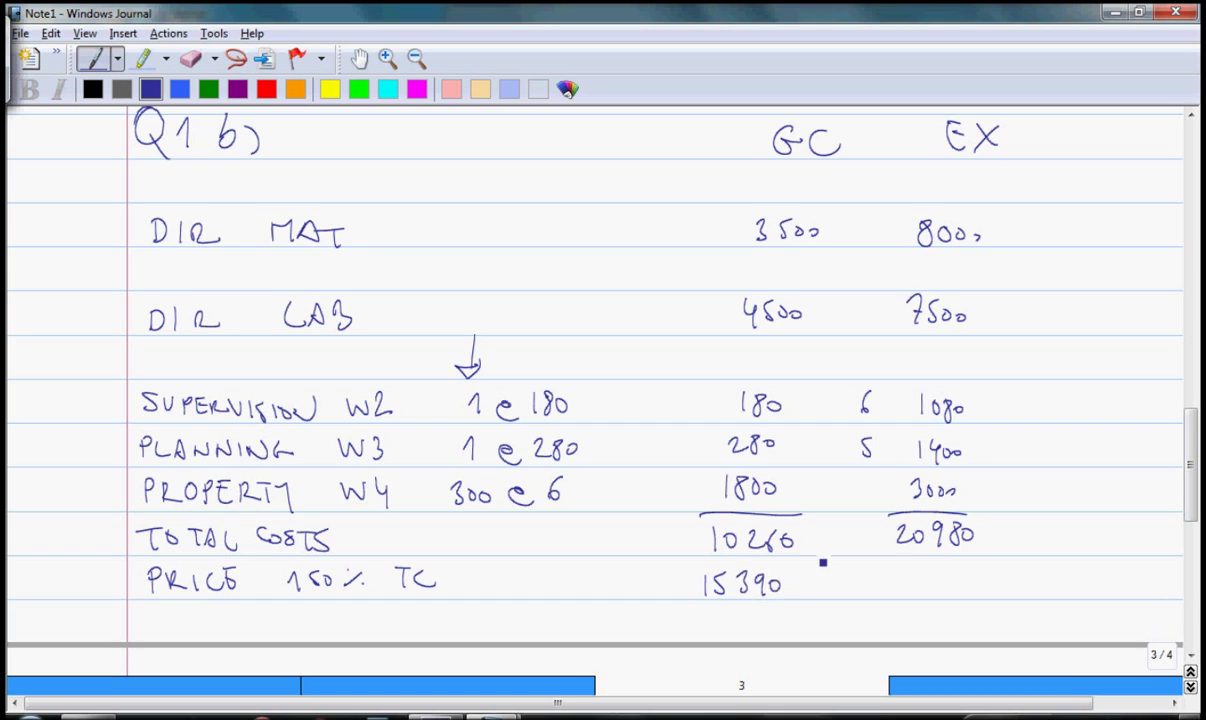